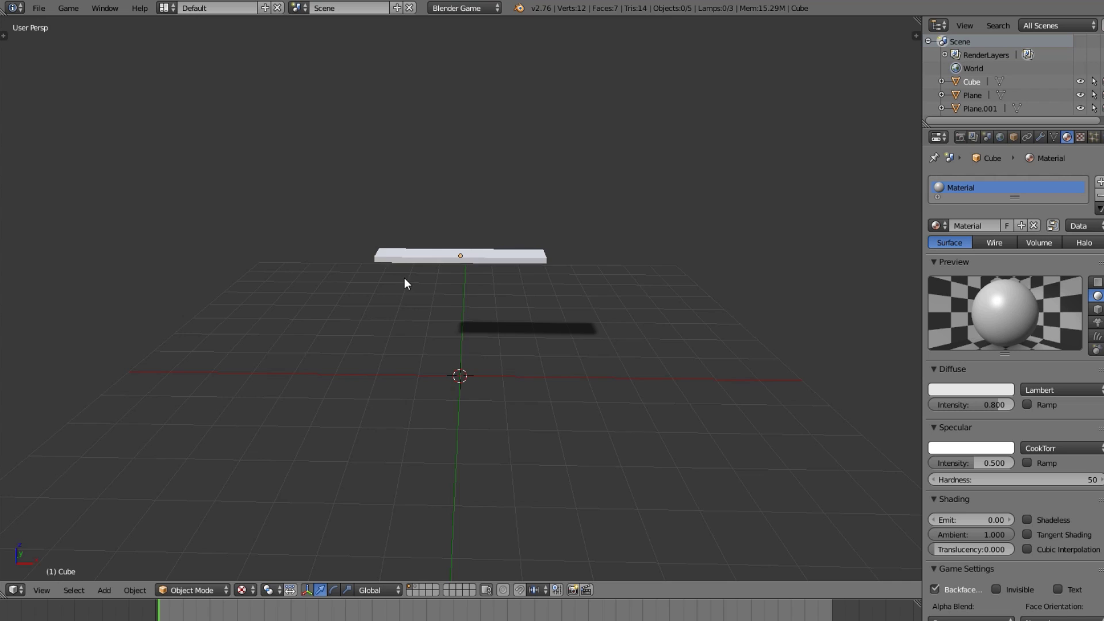
- Make the Cube plank a Rigid Body, keeping Blender Game as the engine
{"action": "middle_click_drag", "start_coordinate": [404, 278], "coordinate": [463, 211]}
{"action": "right_click", "coordinate": [463, 209]}
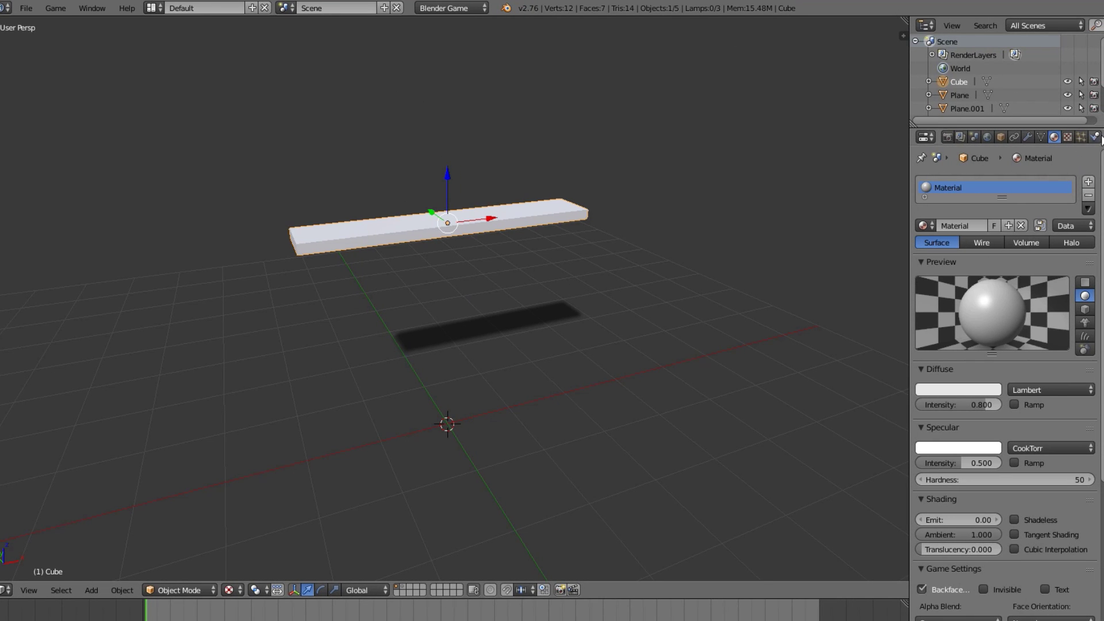
{"action": "left_click", "coordinate": [1095, 138]}
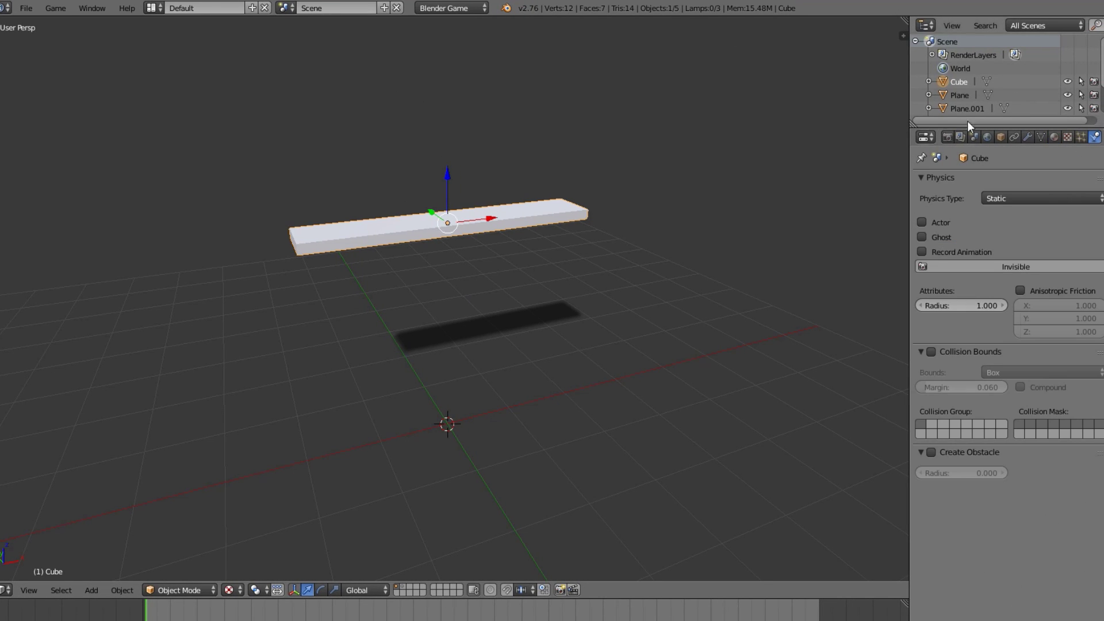
{"action": "left_click", "coordinate": [1013, 199]}
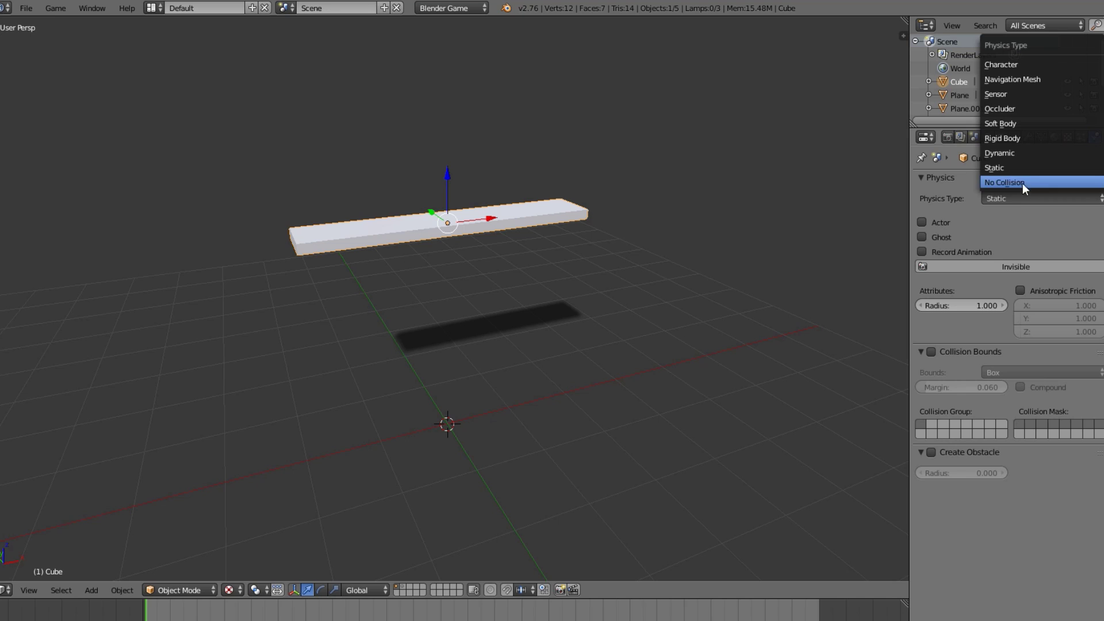
{"action": "left_click", "coordinate": [1037, 138]}
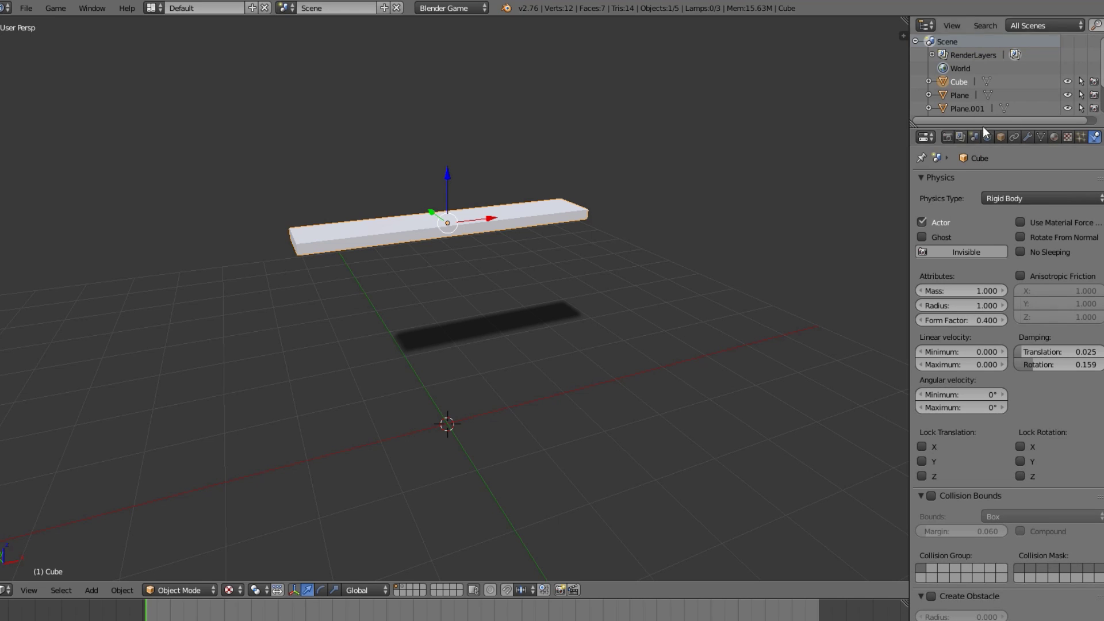
{"action": "left_click", "coordinate": [427, 10]}
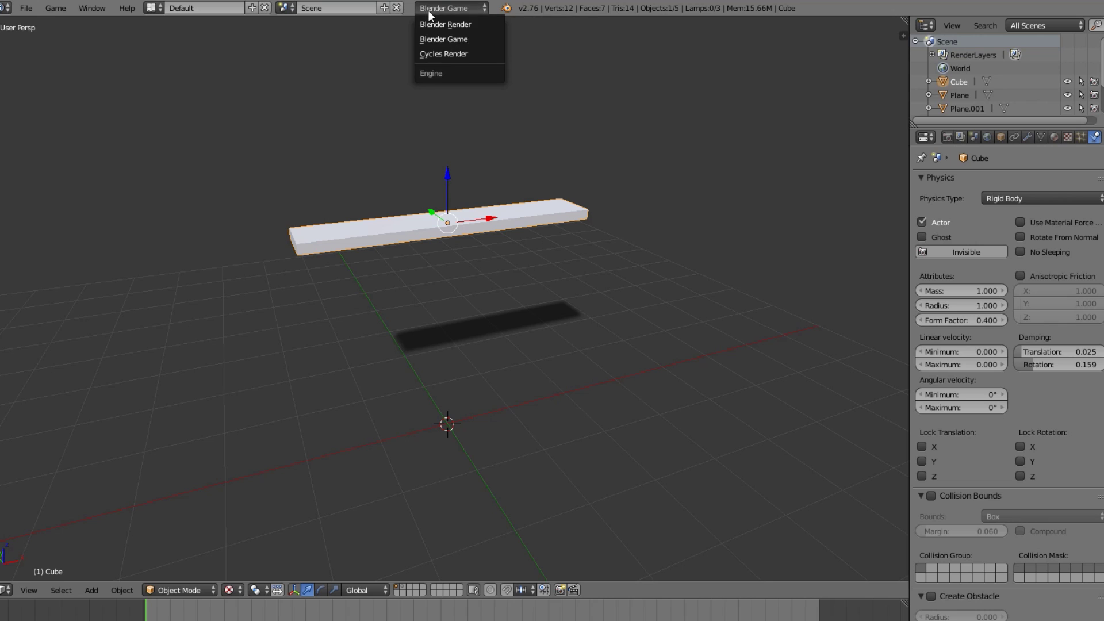
{"action": "left_click", "coordinate": [463, 39]}
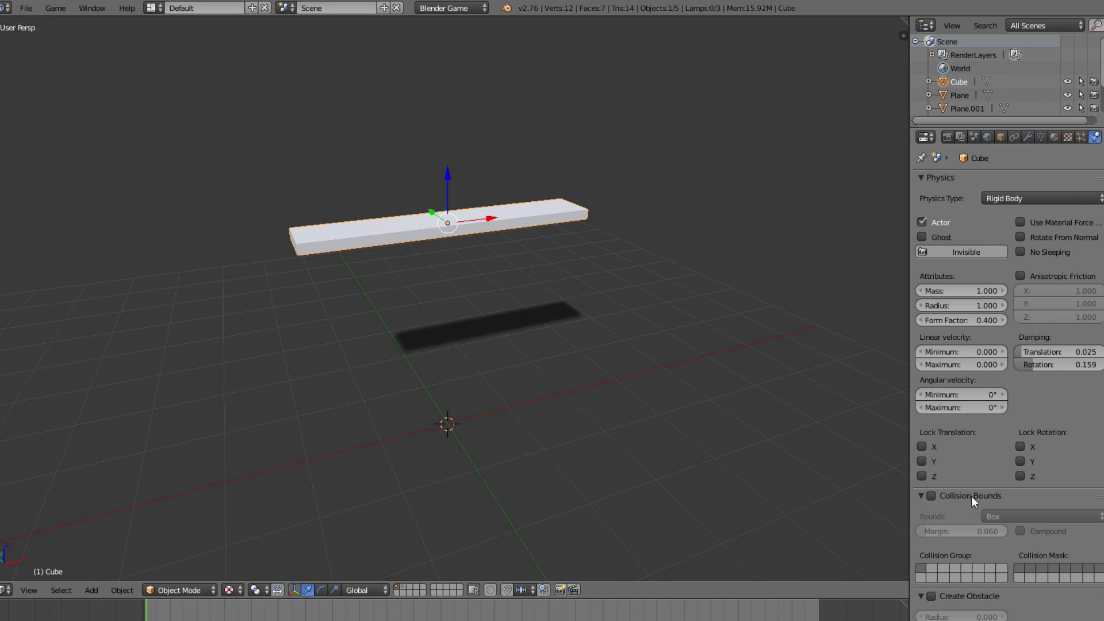
- Enable the plank's Collision Bounds, try a Sphere shape, then settle on Box
{"action": "left_click", "coordinate": [931, 496]}
{"action": "left_click", "coordinate": [1010, 515]}
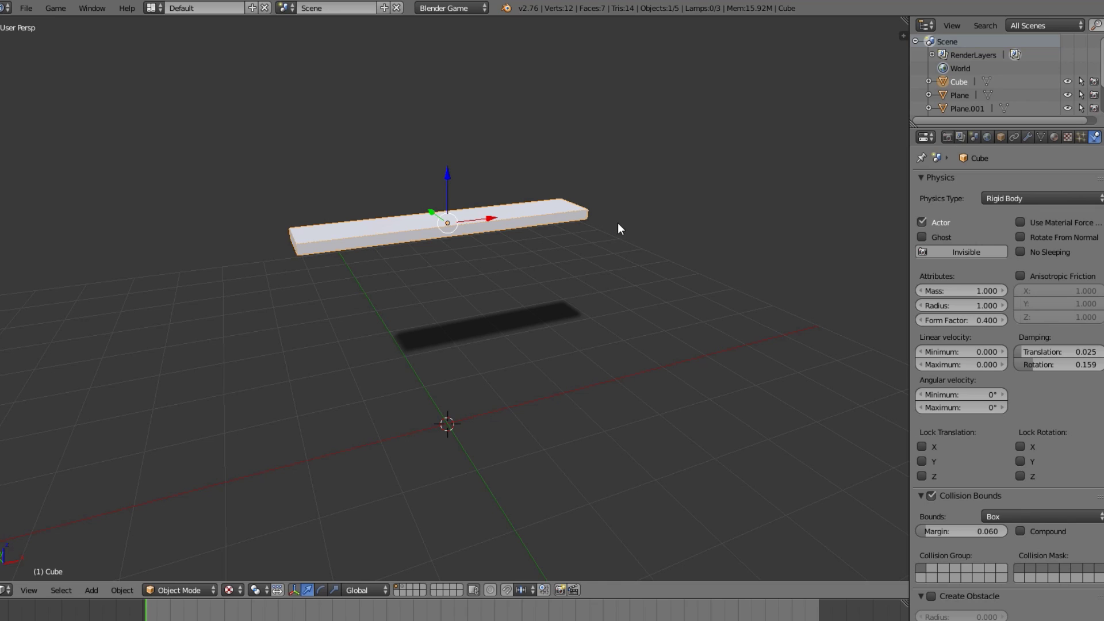
{"action": "left_click", "coordinate": [1019, 517]}
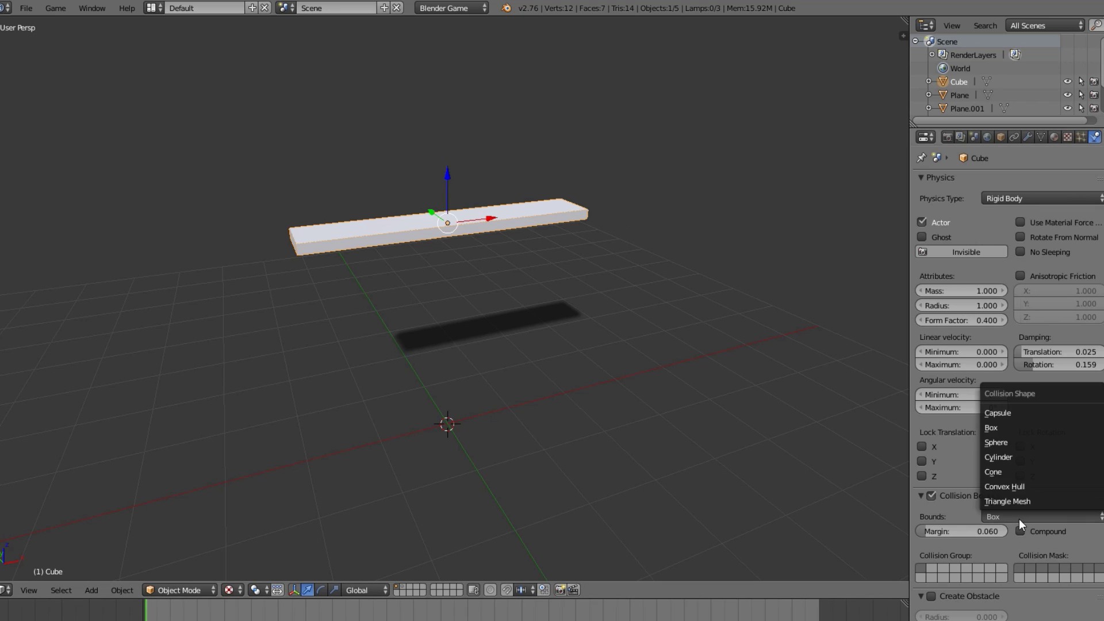
{"action": "left_click", "coordinate": [1019, 442]}
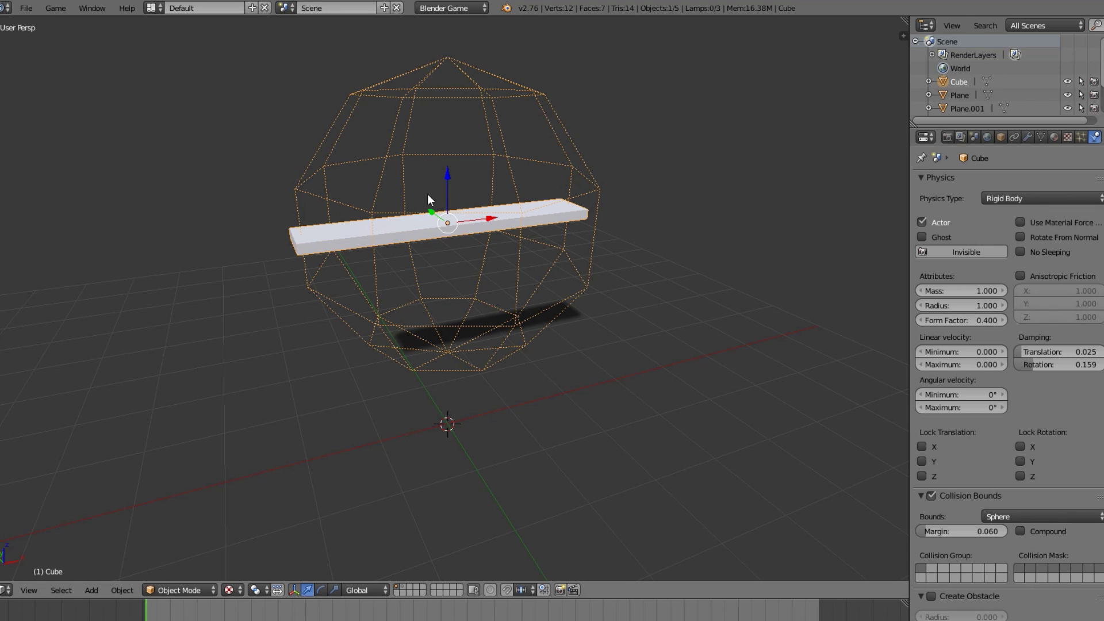
{"action": "left_click", "coordinate": [1046, 517]}
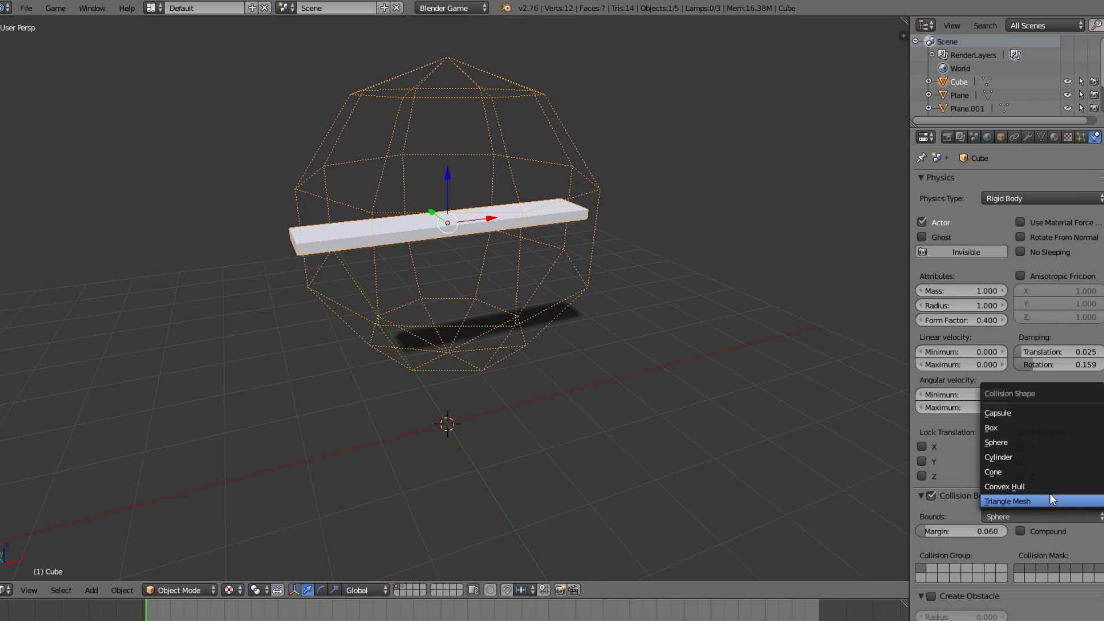
{"action": "left_click", "coordinate": [1036, 429]}
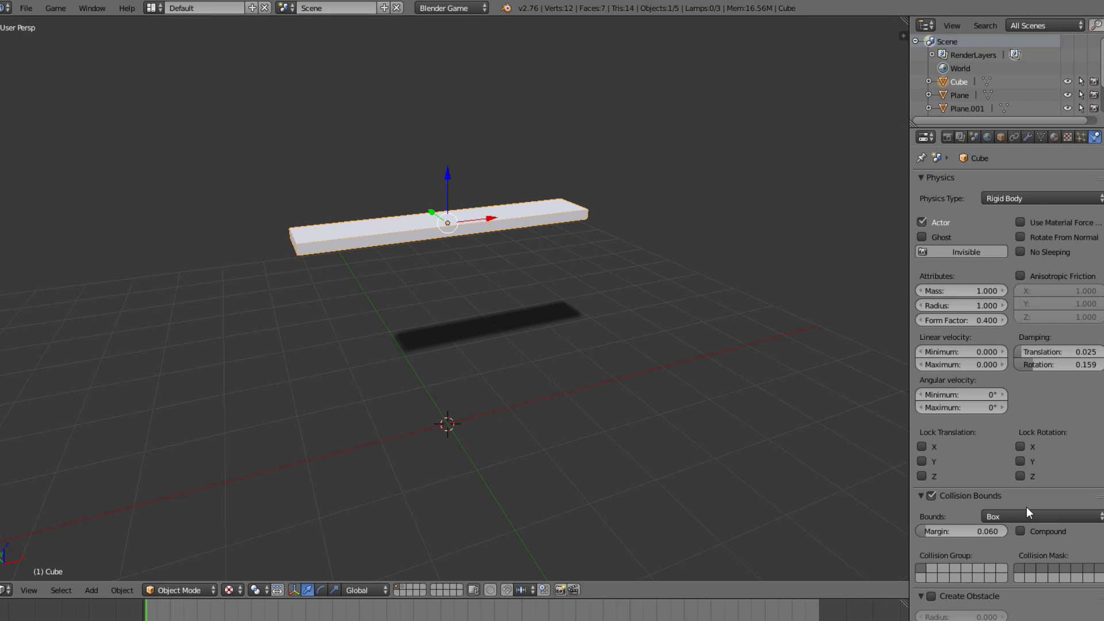
- Add a Rigid Body Joint constraint with a Ball pivot to the Cube plank
{"action": "left_click", "coordinate": [1012, 137]}
{"action": "left_click", "coordinate": [1014, 178]}
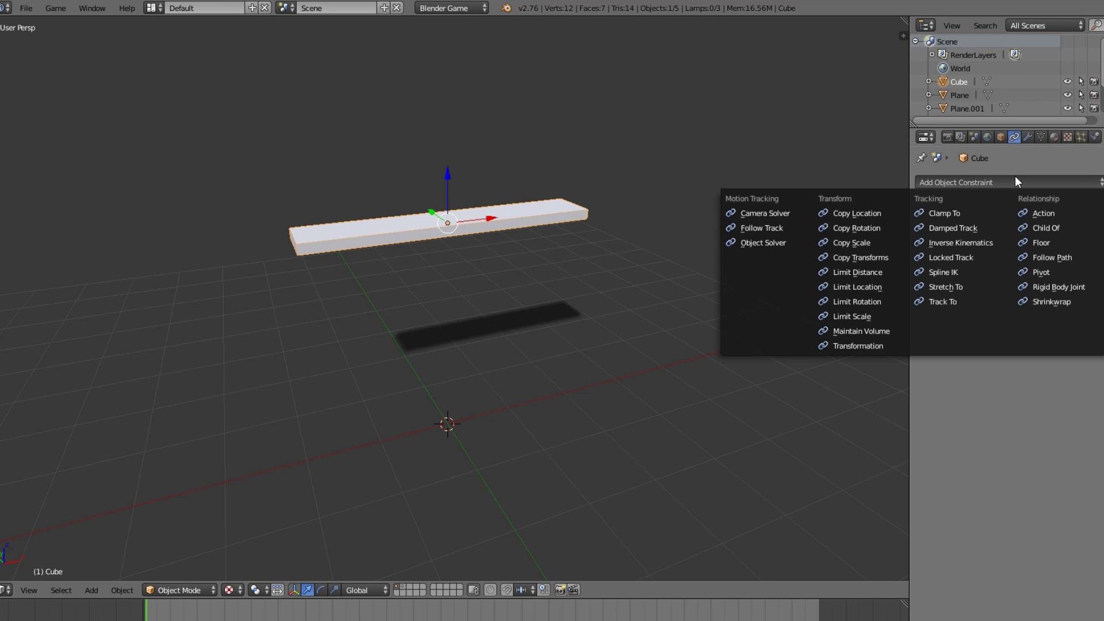
{"action": "left_click", "coordinate": [971, 179]}
{"action": "left_click", "coordinate": [961, 182]}
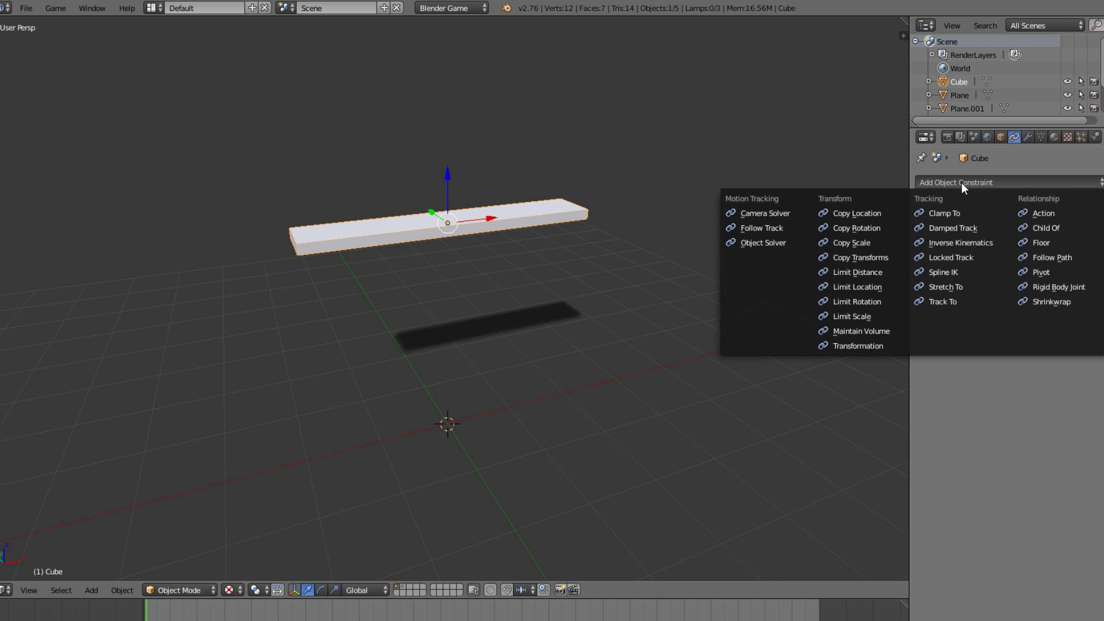
{"action": "left_click", "coordinate": [1056, 287]}
{"action": "middle_click_drag", "start_coordinate": [650, 259], "coordinate": [596, 235]}
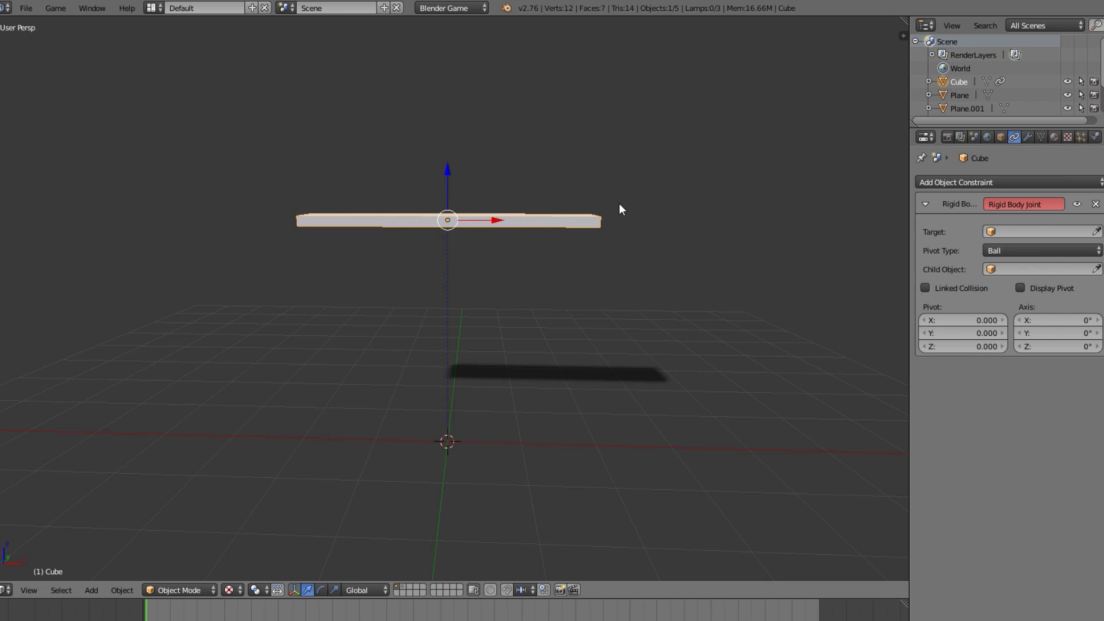
- Turn on Linked Collision and Display Pivot for the plank's joint
{"action": "middle_click_drag", "start_coordinate": [626, 163], "coordinate": [494, 195]}
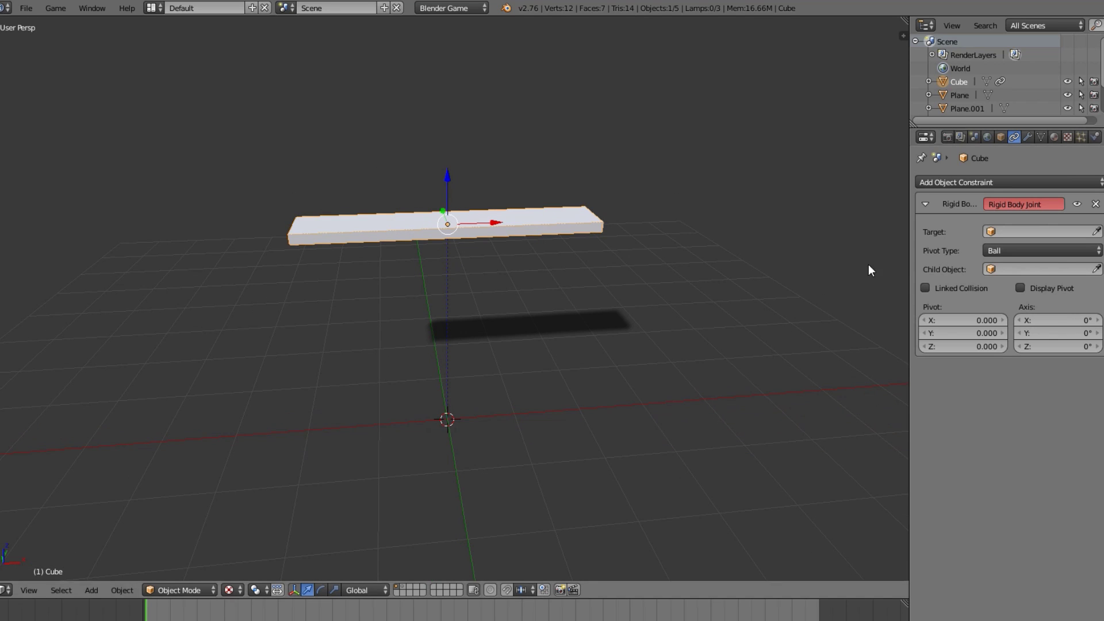
{"action": "left_click", "coordinate": [924, 288]}
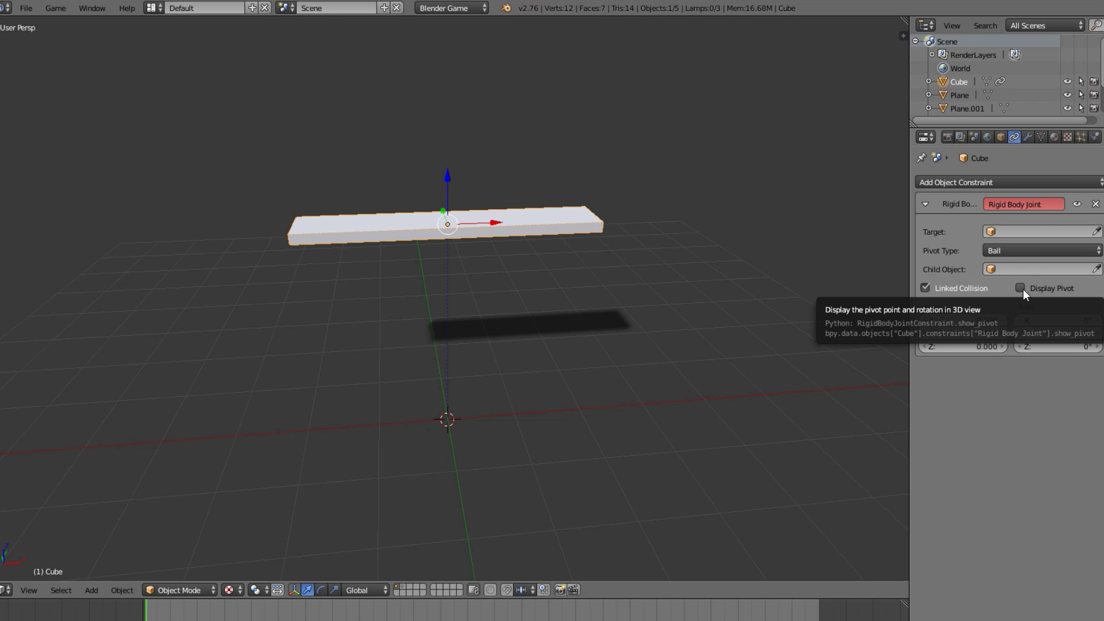
{"action": "left_click", "coordinate": [1021, 288]}
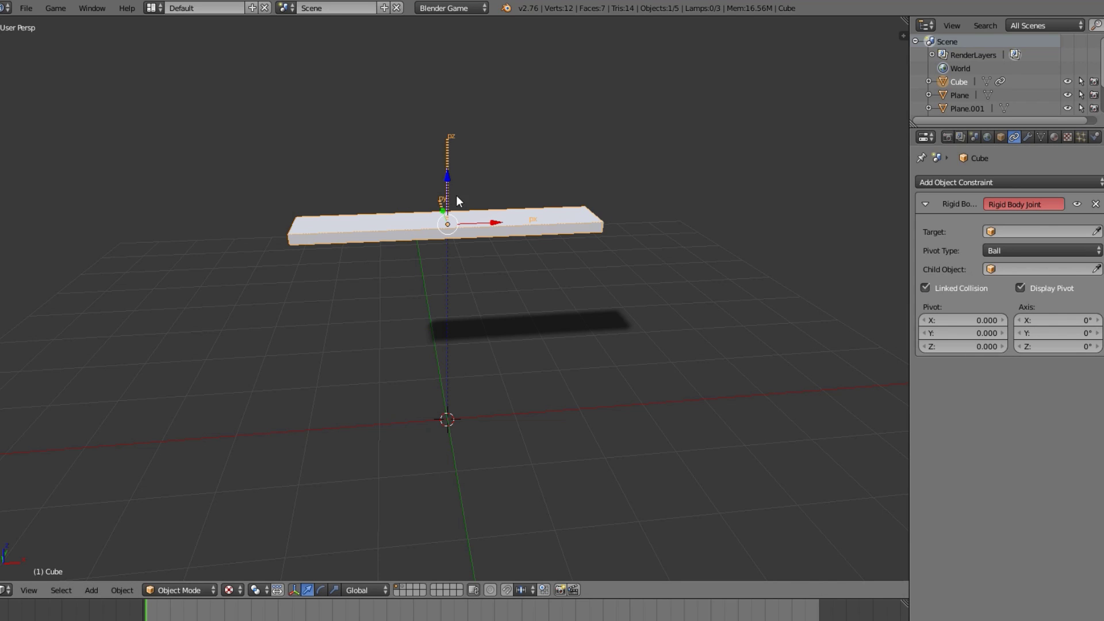
- Move the joint pivot to X 1.810 and raise it along Z, at the plank's end
{"action": "middle_click_drag", "start_coordinate": [456, 196], "coordinate": [354, 208]}
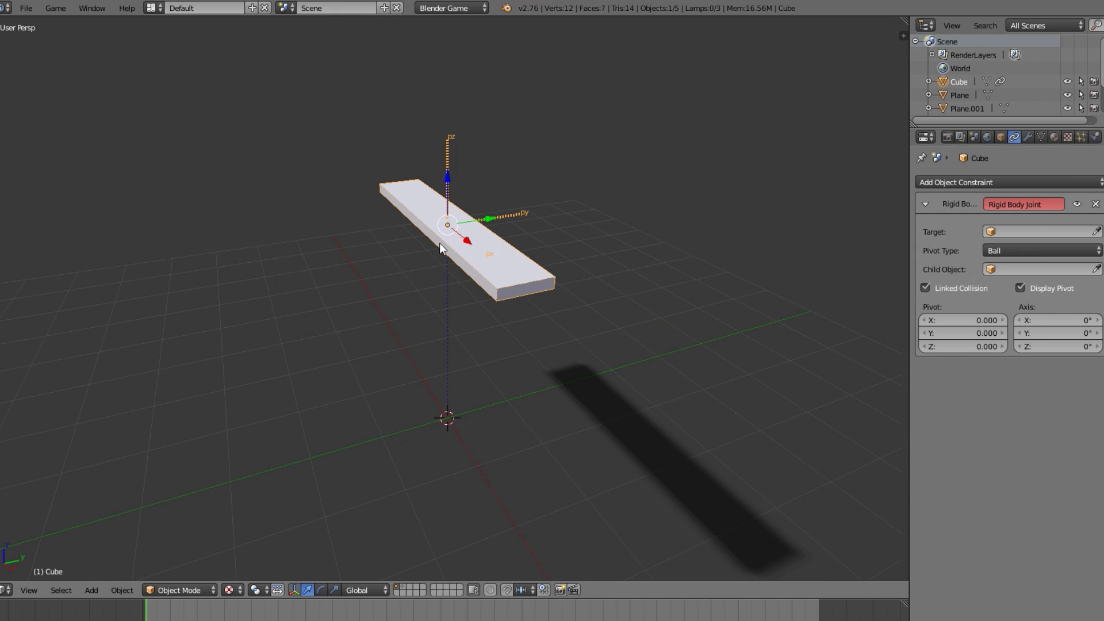
{"action": "scroll", "coordinate": [439, 242], "scroll_direction": "up", "scroll_amount": 2}
{"action": "mouse_move", "coordinate": [487, 225]}
{"action": "middle_mouse_down"}
{"action": "mouse_move", "coordinate": [470, 217]}
{"action": "mouse_move", "coordinate": [546, 207]}
{"action": "mouse_move", "coordinate": [484, 217]}
{"action": "middle_mouse_up"}
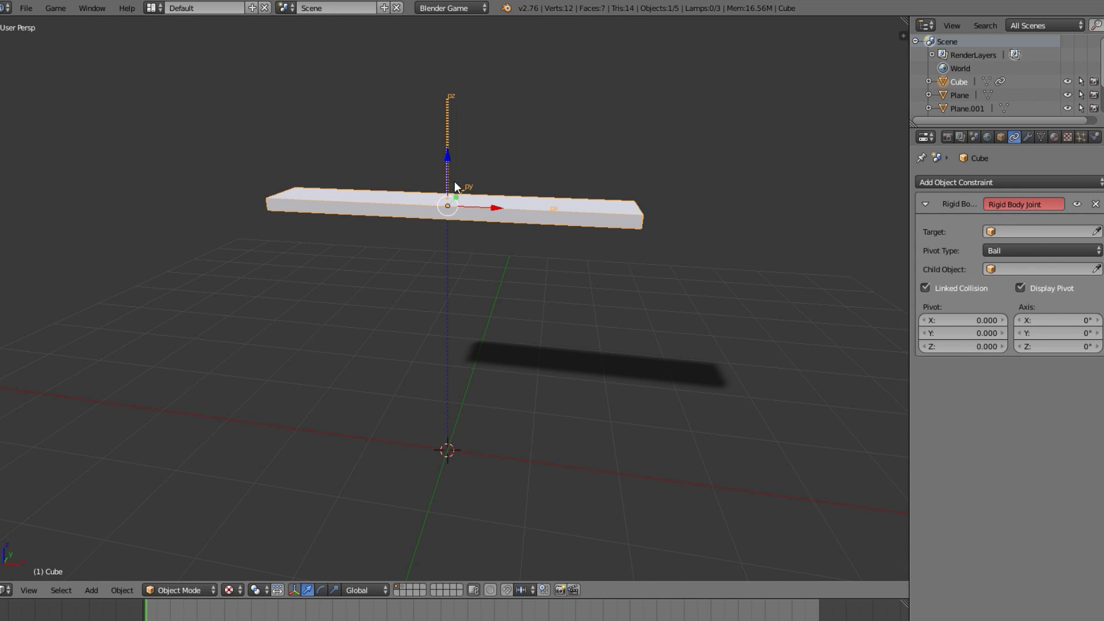
{"action": "middle_click_drag", "start_coordinate": [454, 182], "coordinate": [482, 167]}
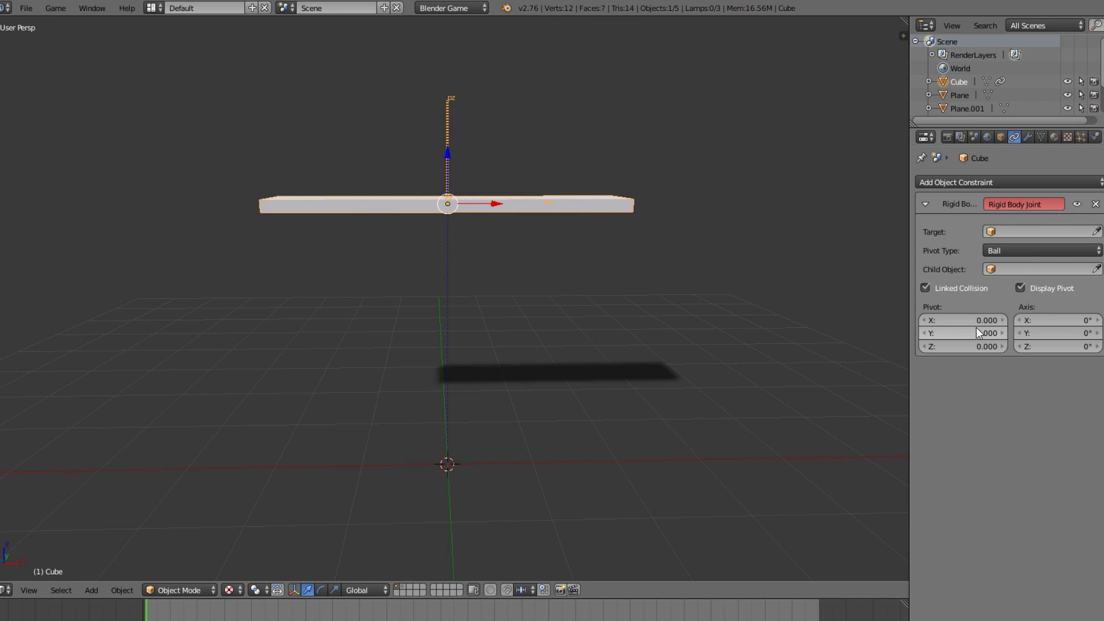
{"action": "left_click_drag", "start_coordinate": [975, 322], "coordinate": [1079, 320]}
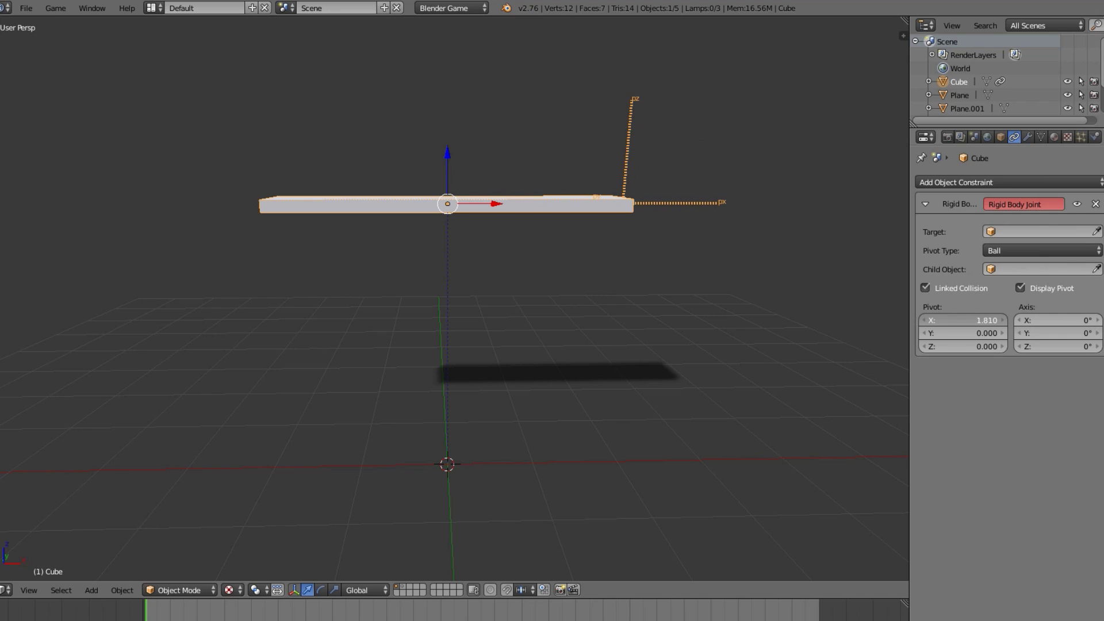
{"action": "mouse_move", "coordinate": [687, 247]}
{"action": "middle_mouse_down"}
{"action": "mouse_move", "coordinate": [559, 264]}
{"action": "mouse_move", "coordinate": [581, 270]}
{"action": "middle_mouse_up"}
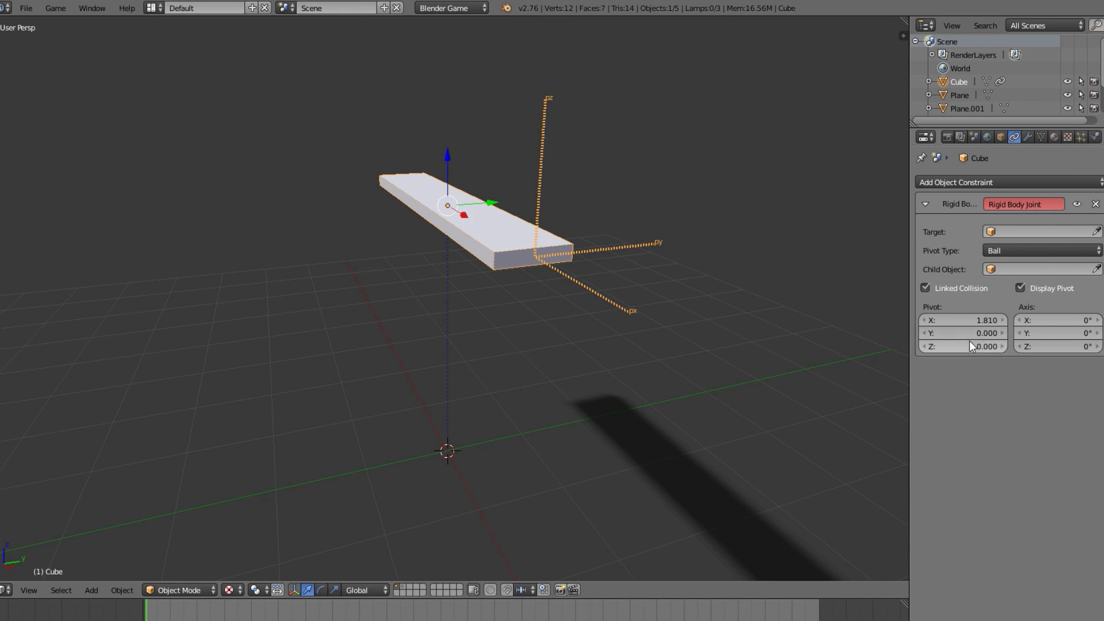
{"action": "left_click_drag", "start_coordinate": [969, 345], "coordinate": [973, 345]}
- Confirm pivot Z at 0.040 and run a quick game test of the falling board
{"action": "key", "text": "a"}
{"action": "middle_click_drag", "start_coordinate": [299, 287], "coordinate": [532, 282]}
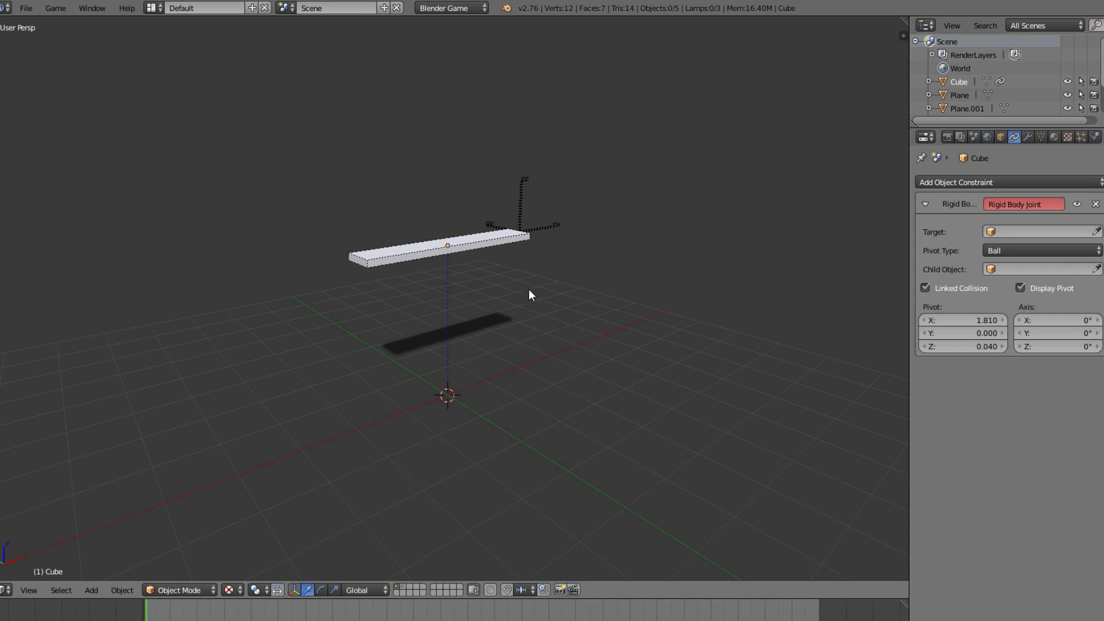
{"action": "key", "text": "p"}
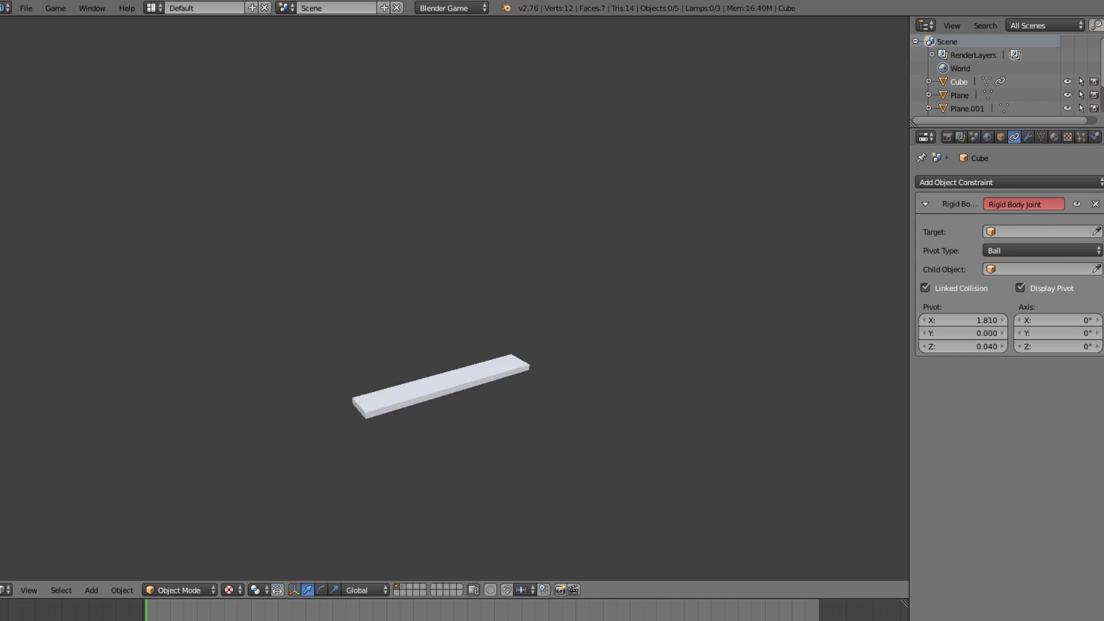
{"action": "key", "text": "Escape"}
{"action": "middle_click_drag", "start_coordinate": [633, 235], "coordinate": [602, 266]}
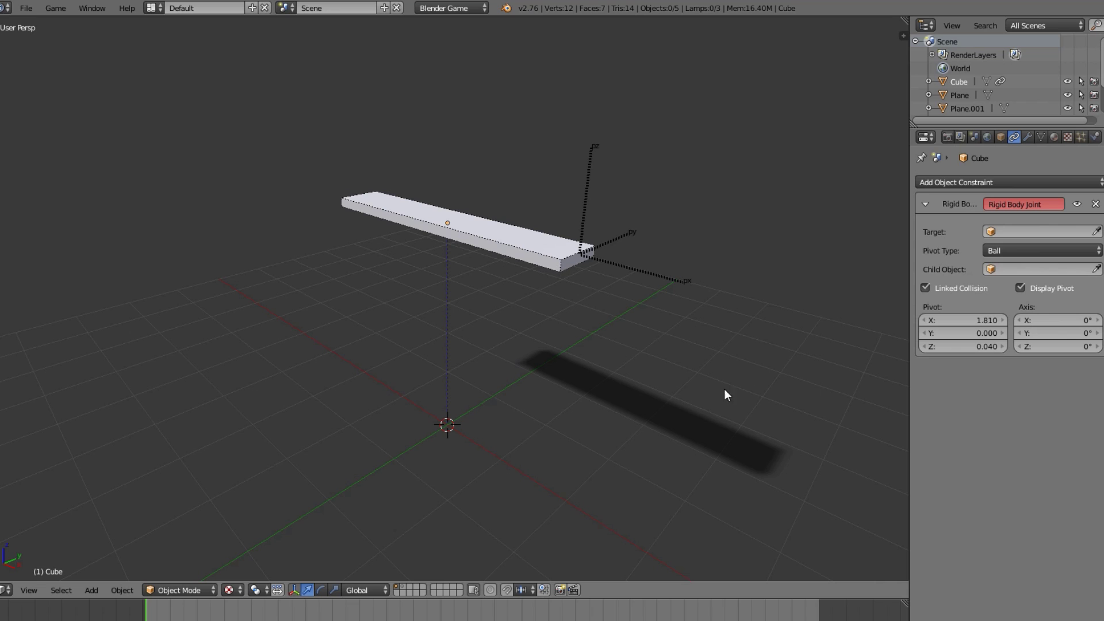
{"action": "middle_click_drag", "start_coordinate": [424, 371], "coordinate": [499, 372]}
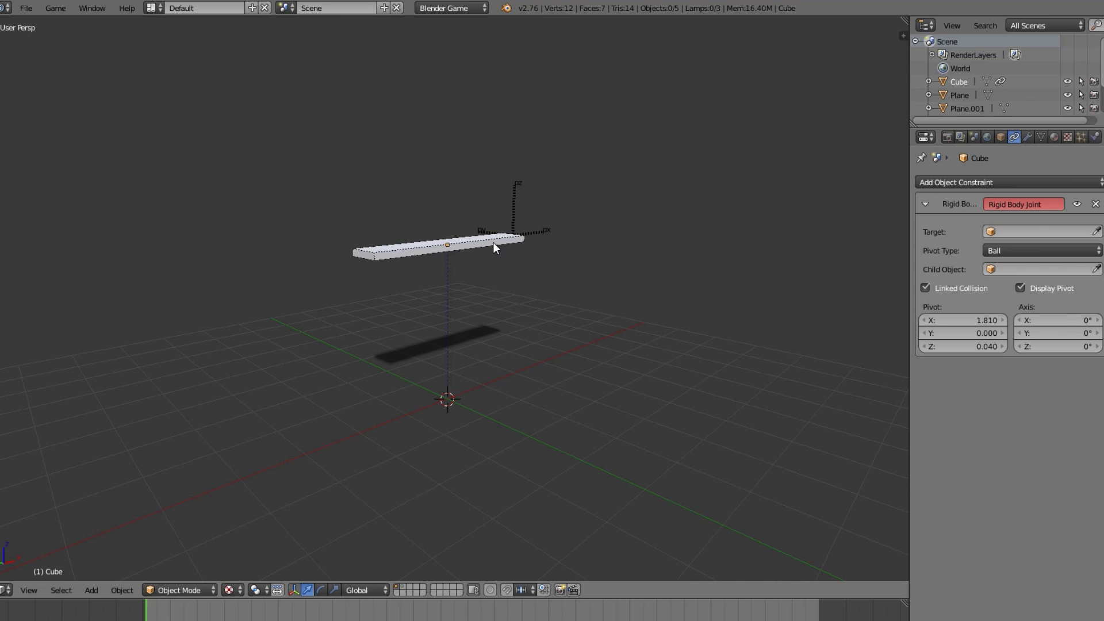
- Add a Plain Axes Empty and move it down along Z below the board
{"action": "key", "text": "shift+a"}
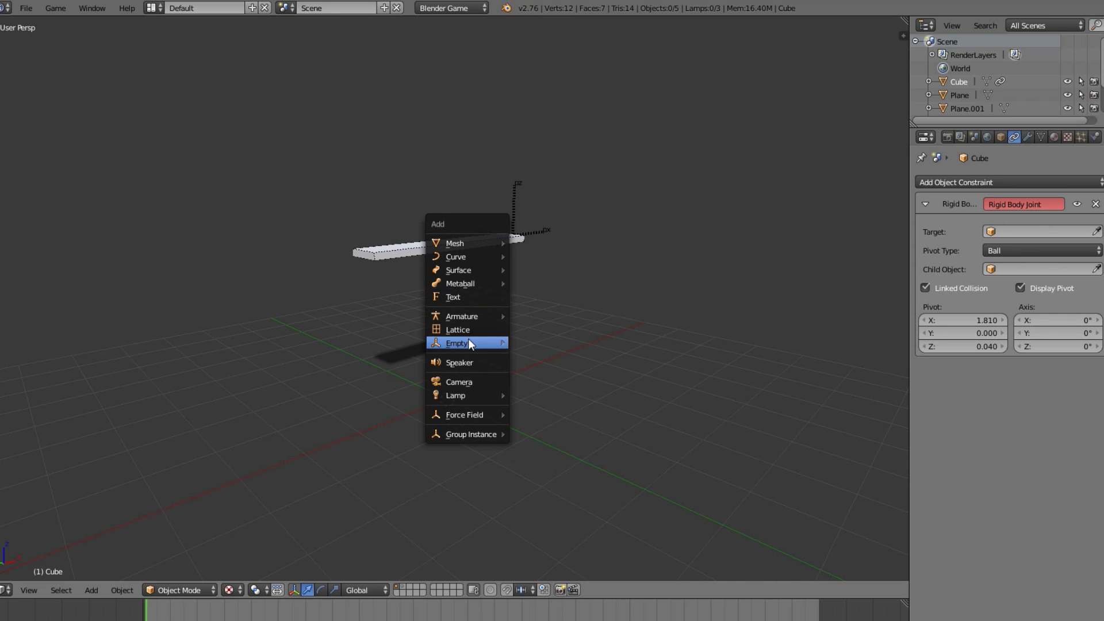
{"action": "mouse_move", "coordinate": [466, 344]}
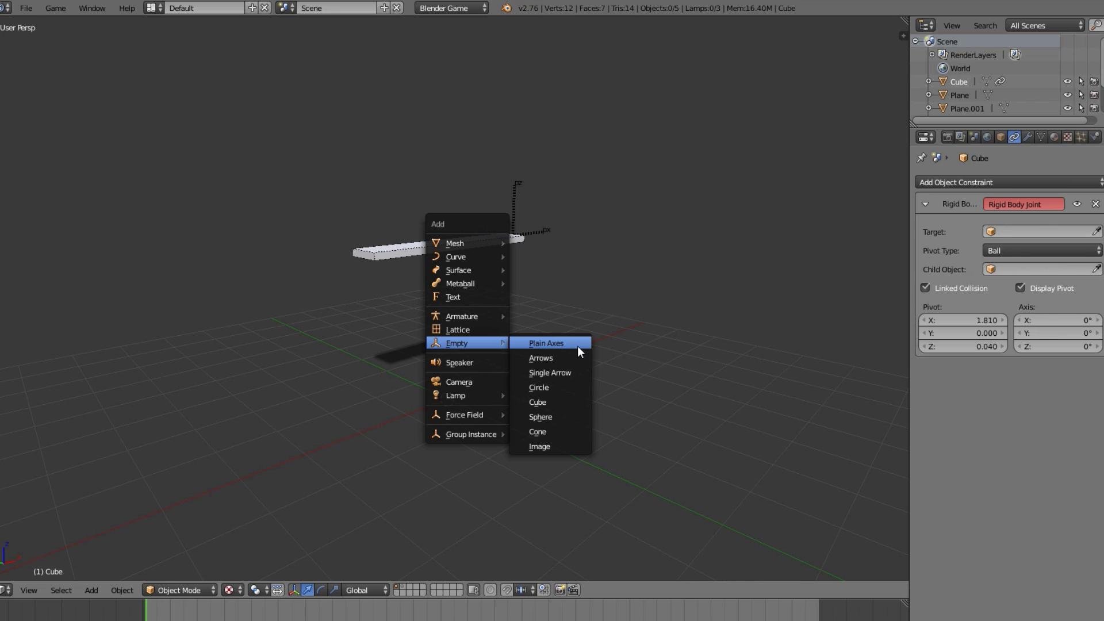
{"action": "left_click", "coordinate": [547, 343]}
{"action": "middle_click_drag", "start_coordinate": [522, 405], "coordinate": [496, 406]}
{"action": "key", "text": "g"}
{"action": "key", "text": "z"}
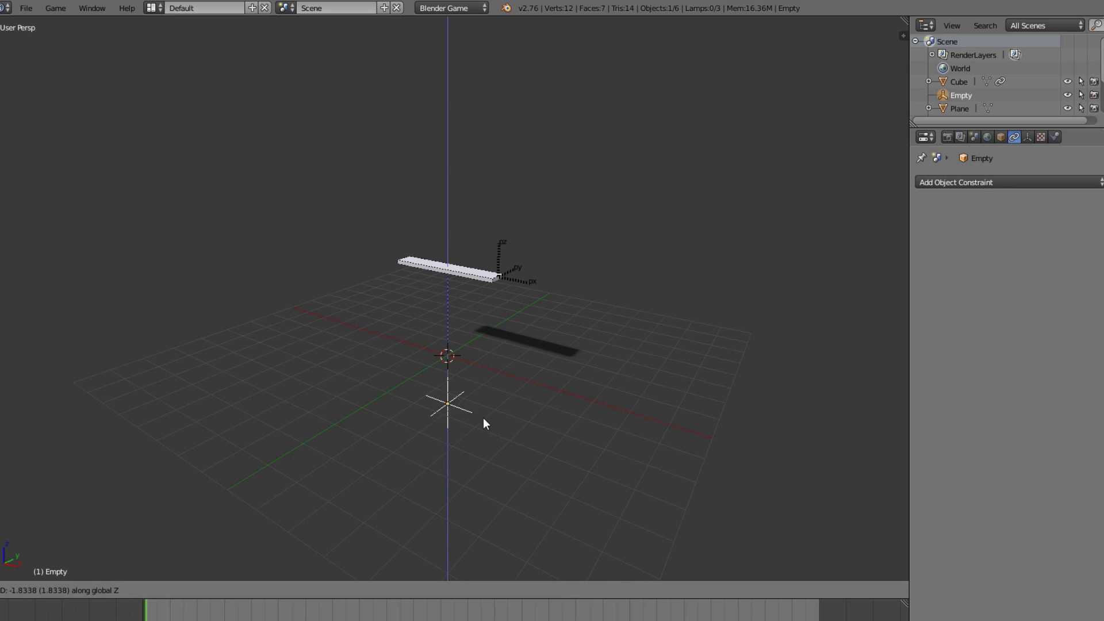
{"action": "left_click", "coordinate": [482, 434]}
{"action": "middle_click_drag", "start_coordinate": [341, 428], "coordinate": [592, 352]}
- Set the board's Rigid Body Joint target to Empty and test-run the game
{"action": "right_click", "coordinate": [503, 250]}
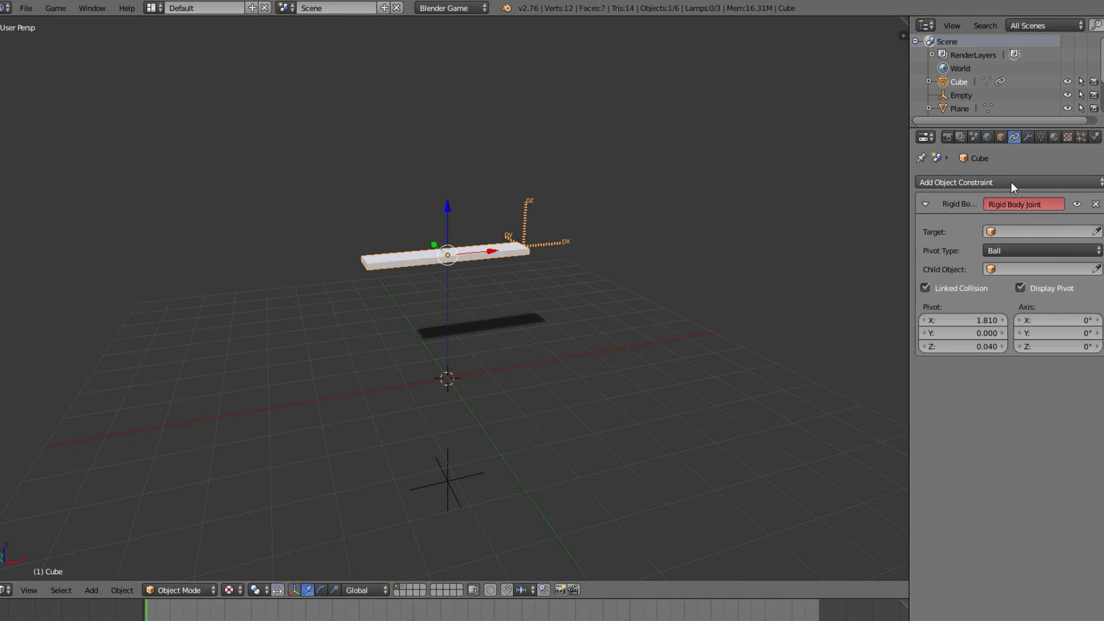
{"action": "left_click", "coordinate": [1023, 231]}
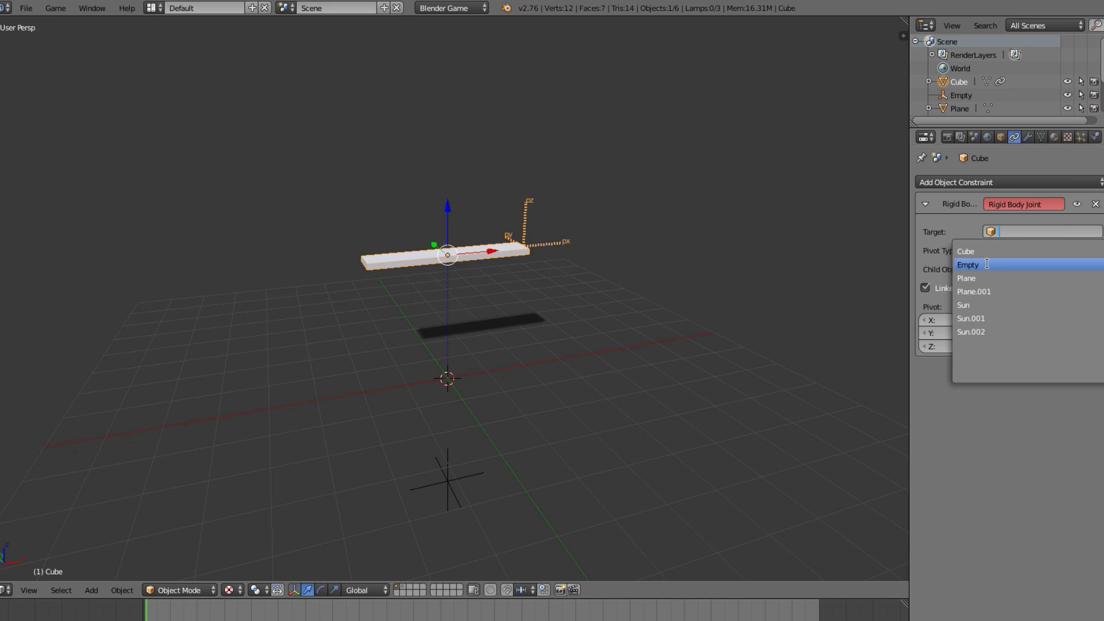
{"action": "left_click", "coordinate": [987, 264]}
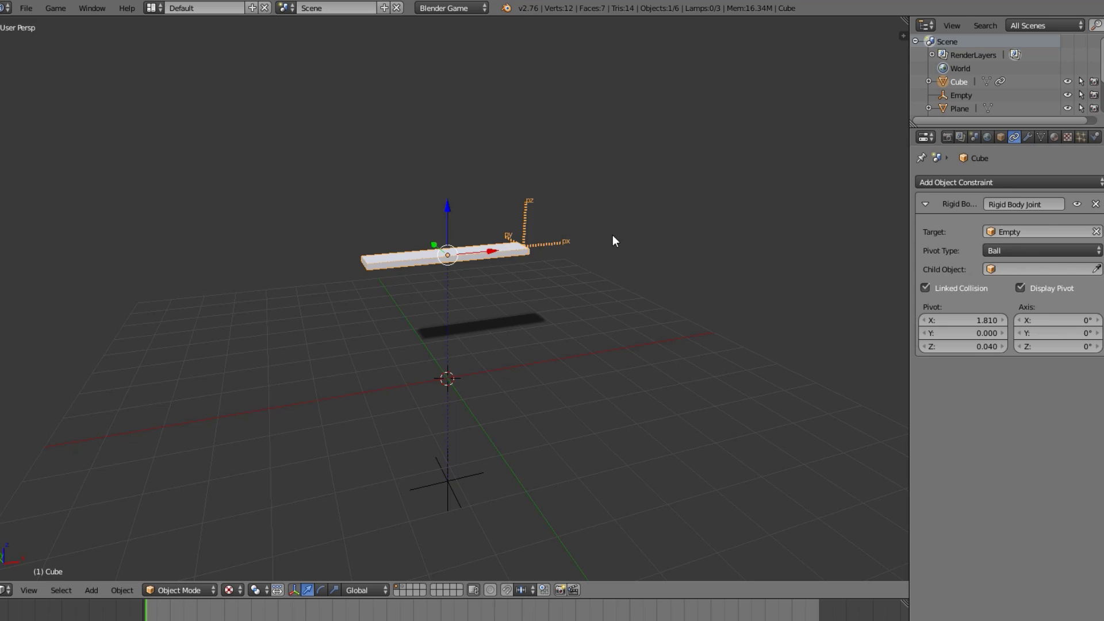
{"action": "key", "text": "p"}
{"action": "key", "text": "Escape"}
- Make the Empty a Static ghost physics object with Collision Bounds enabled
{"action": "right_click", "coordinate": [481, 484]}
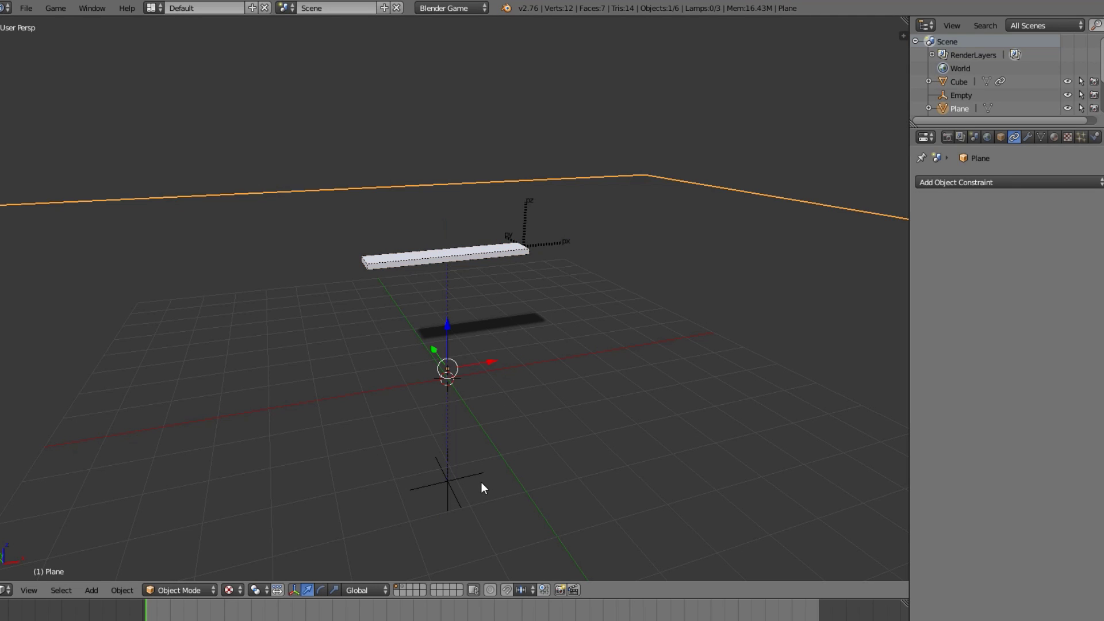
{"action": "right_click", "coordinate": [480, 484]}
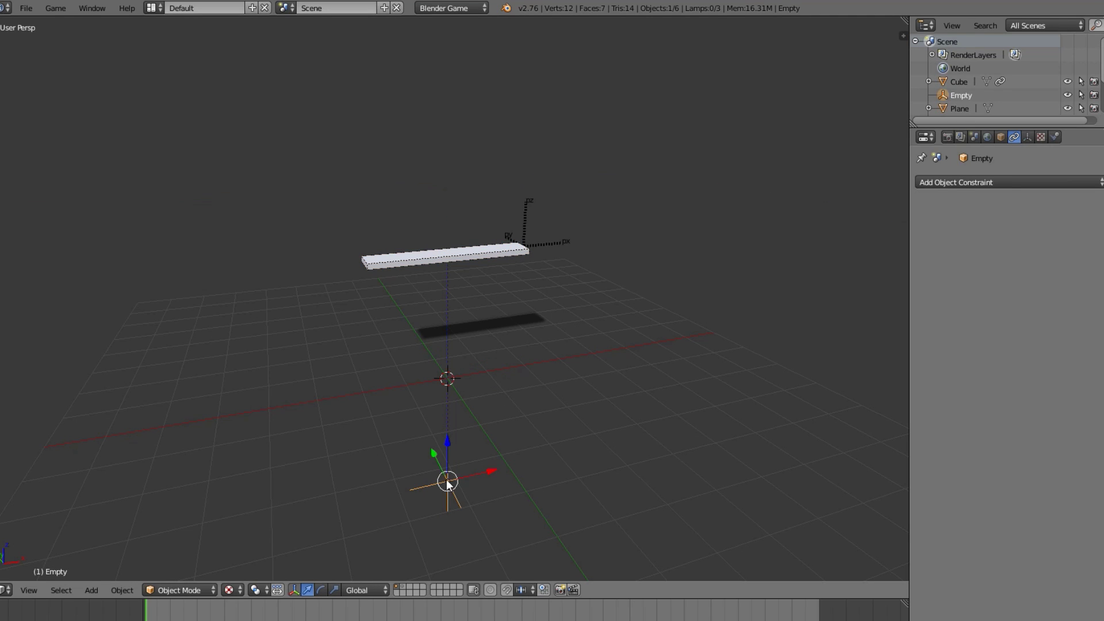
{"action": "left_click", "coordinate": [1054, 138]}
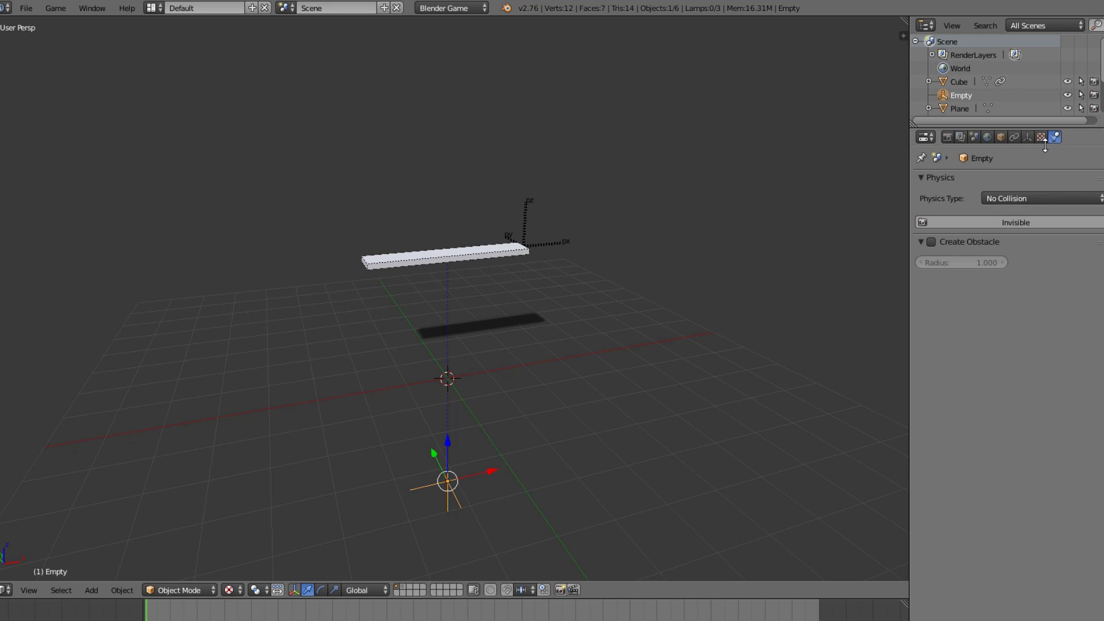
{"action": "left_click", "coordinate": [1019, 197]}
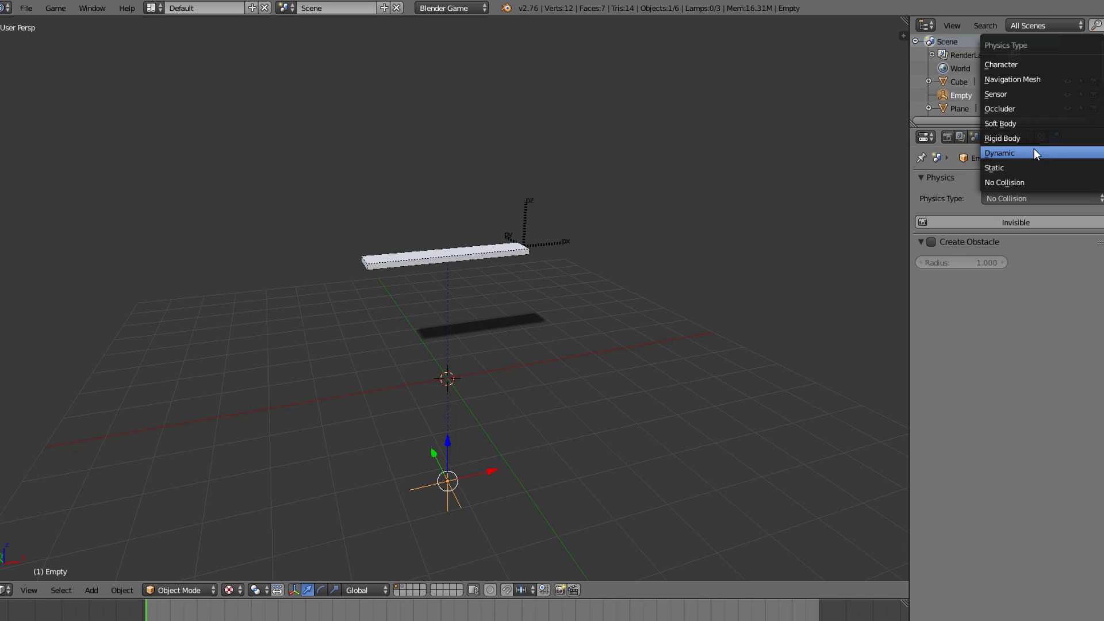
{"action": "left_click", "coordinate": [1028, 169]}
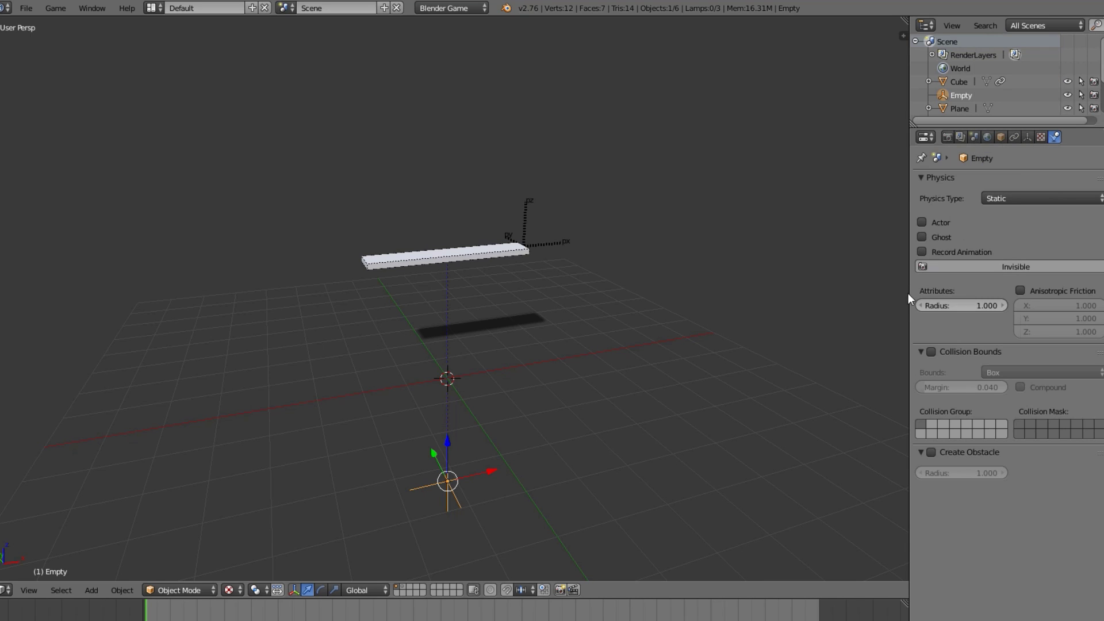
{"action": "left_click", "coordinate": [930, 351]}
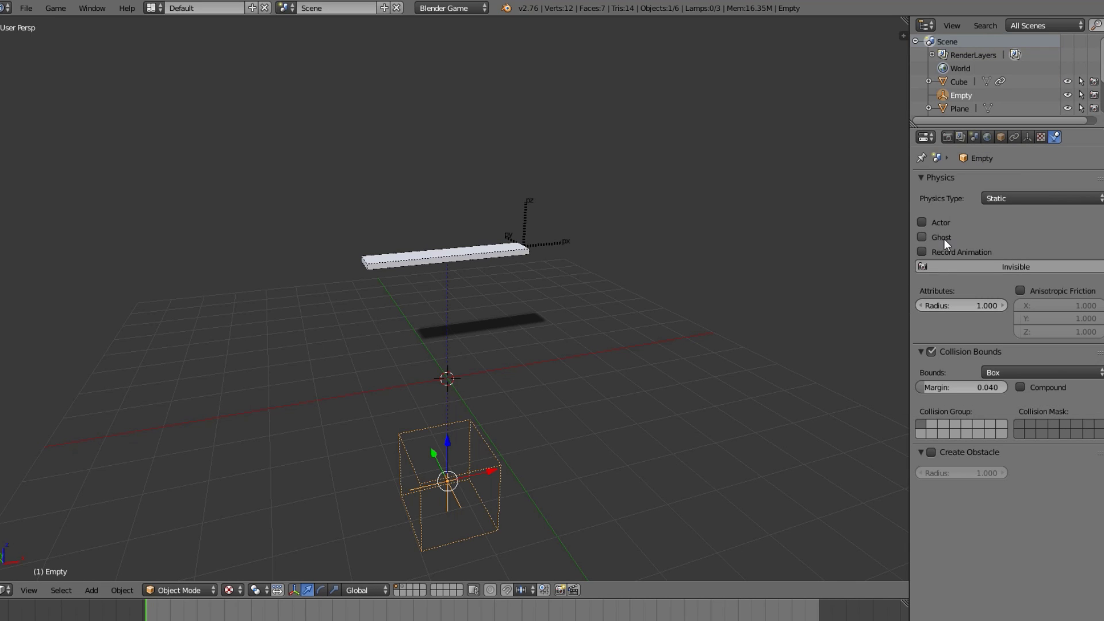
{"action": "left_click", "coordinate": [926, 235]}
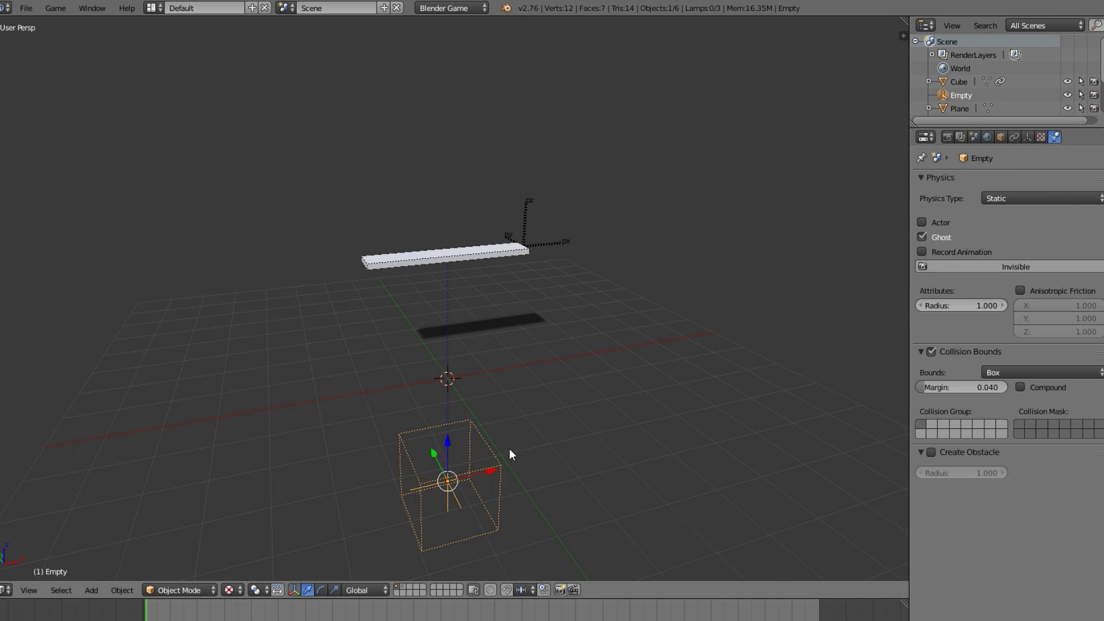
{"action": "left_click", "coordinate": [922, 236]}
{"action": "left_click", "coordinate": [1032, 199]}
- Raise the board along Z and retest the game simulation
{"action": "key", "text": "p"}
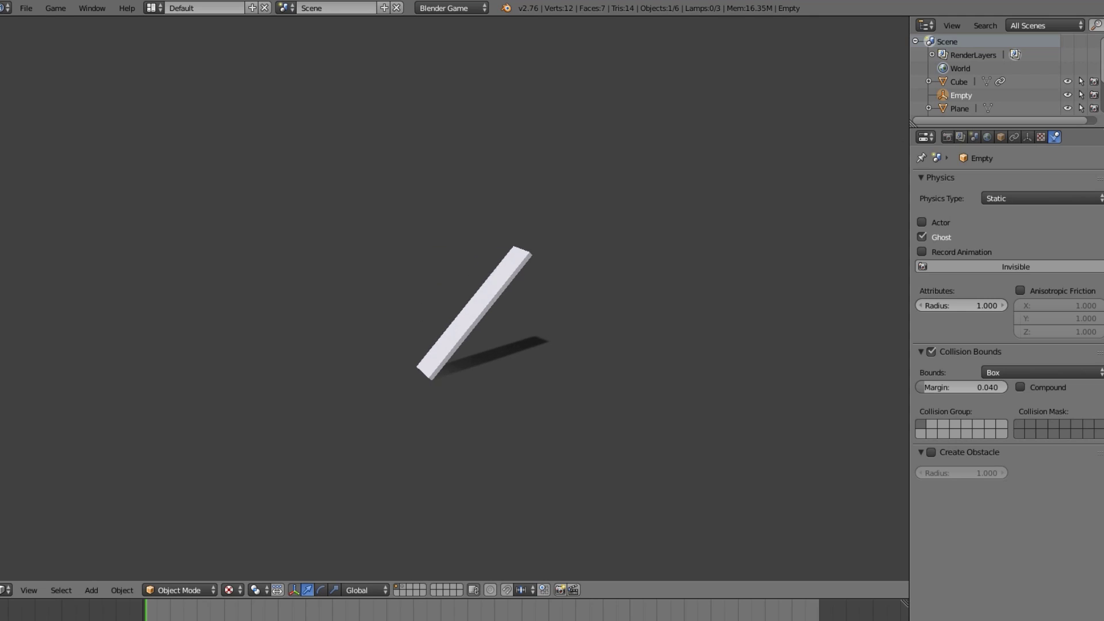
{"action": "key", "text": "Escape"}
{"action": "right_click", "coordinate": [505, 245]}
{"action": "key", "text": "g"}
{"action": "key", "text": "z"}
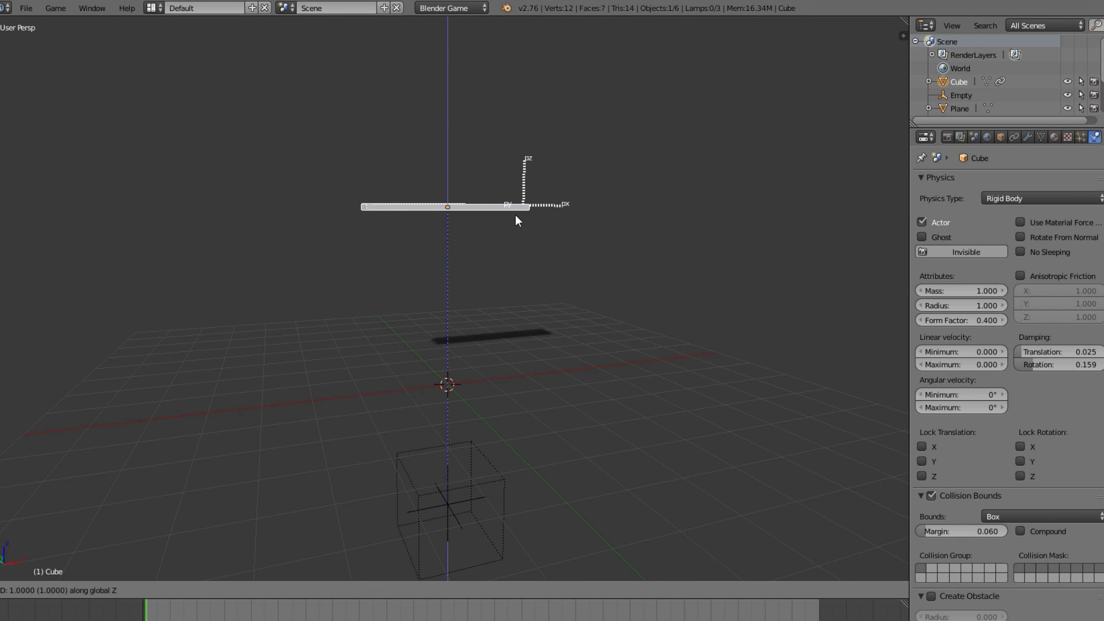
{"action": "left_click", "coordinate": [515, 216]}
{"action": "key", "text": "p"}
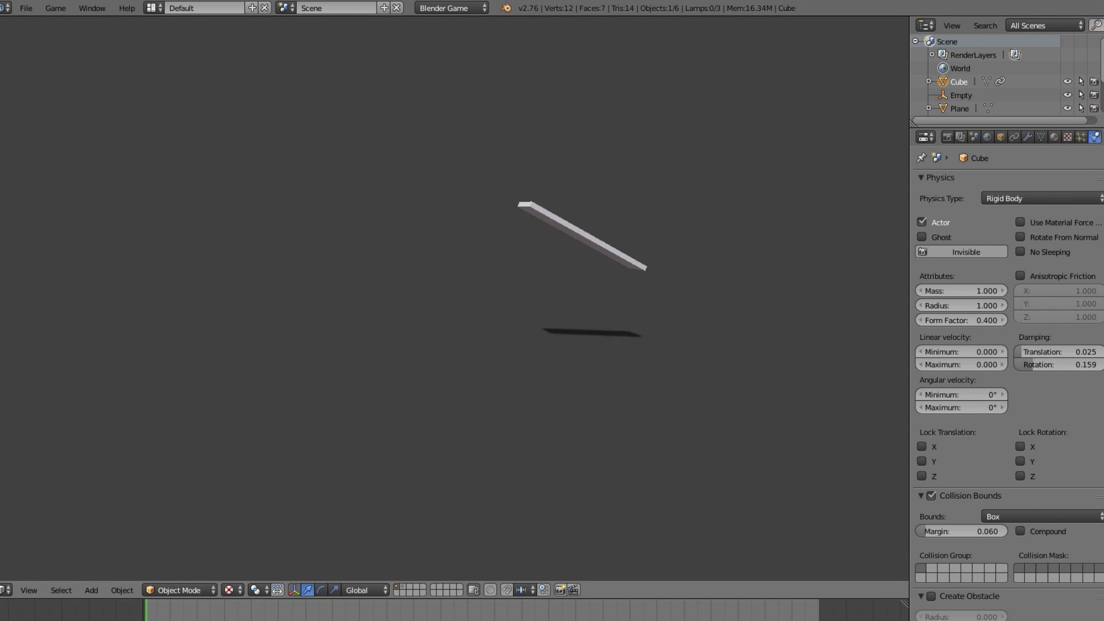
{"action": "key", "text": "Escape"}
- Duplicate the board as Cube.001, move it right along X, and test both boards
{"action": "middle_click_drag", "start_coordinate": [527, 241], "coordinate": [483, 288]}
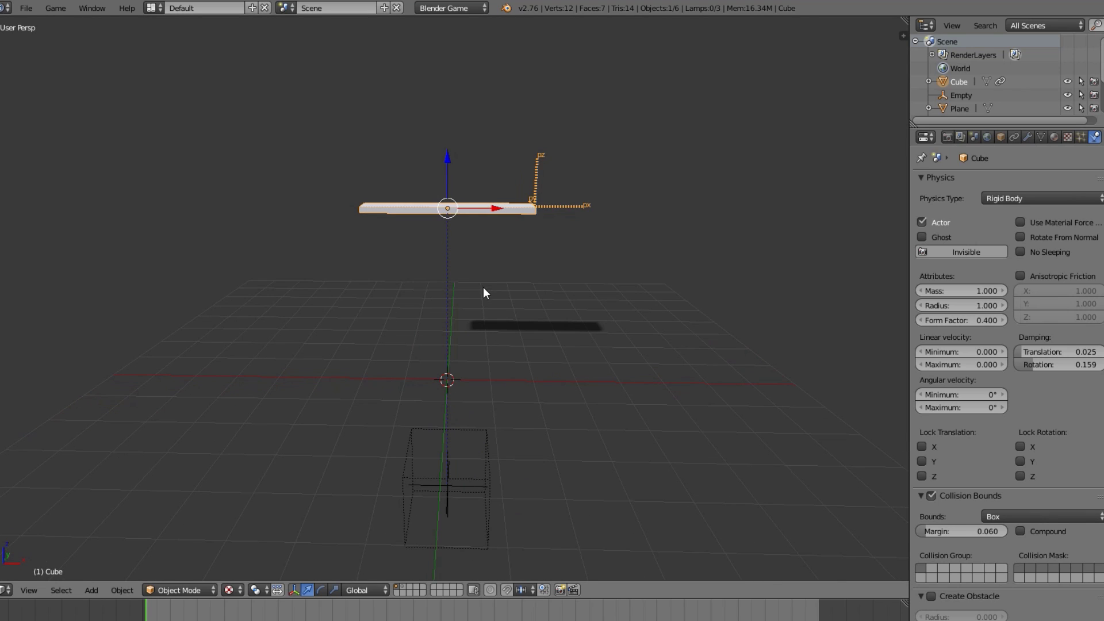
{"action": "key", "text": "shift+d"}
{"action": "key", "text": "x"}
{"action": "key", "text": "x"}
{"action": "key", "text": "x"}
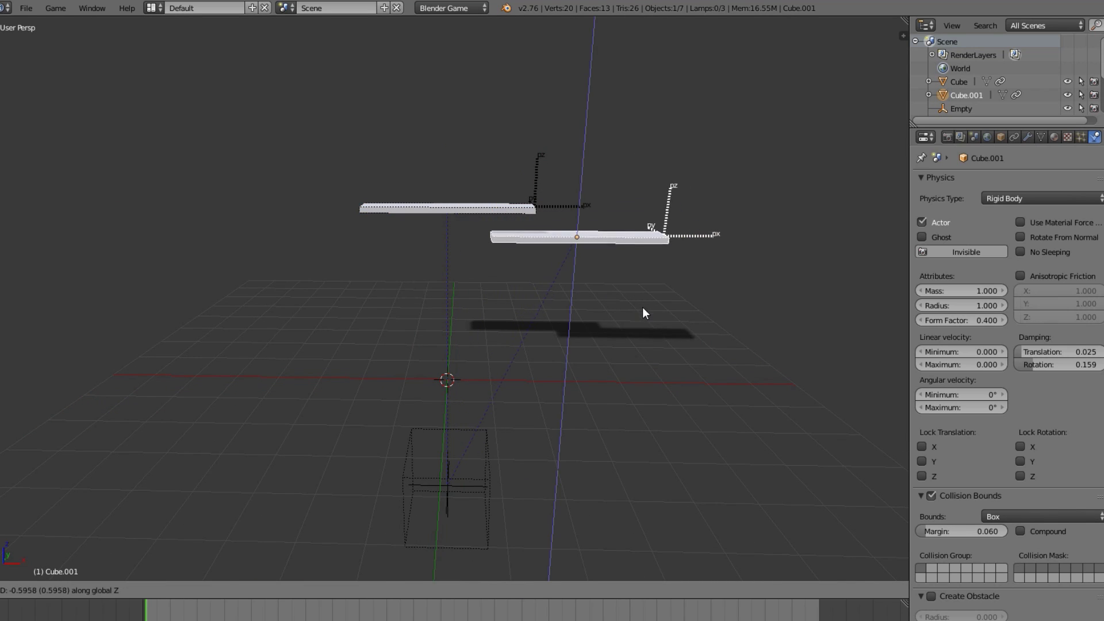
{"action": "left_click", "coordinate": [643, 313]}
{"action": "key", "text": "p"}
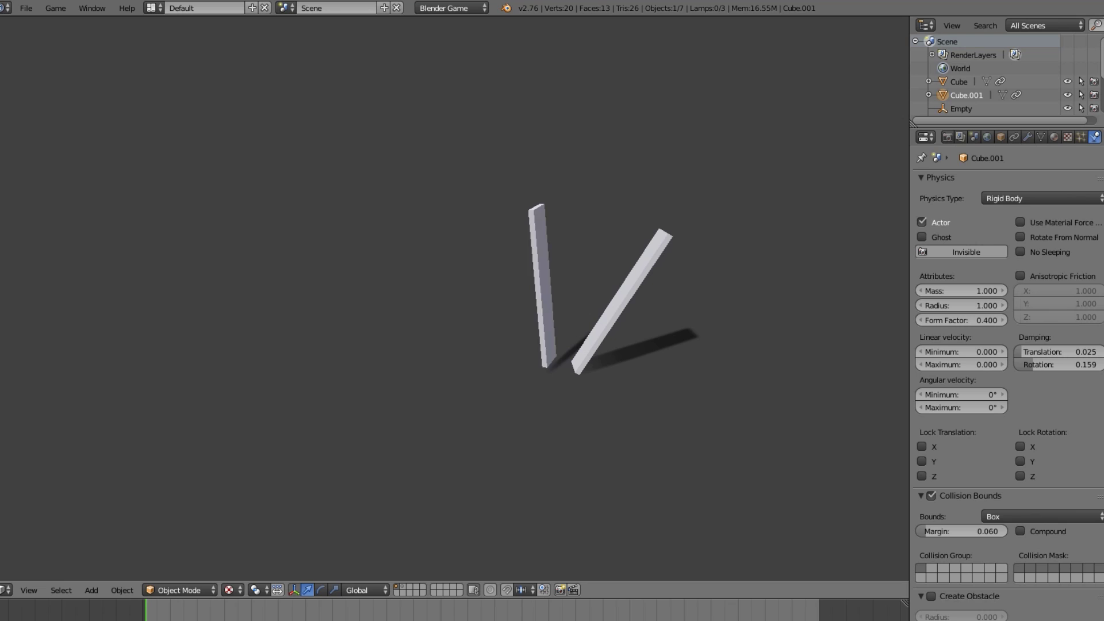
{"action": "key", "text": "Escape"}
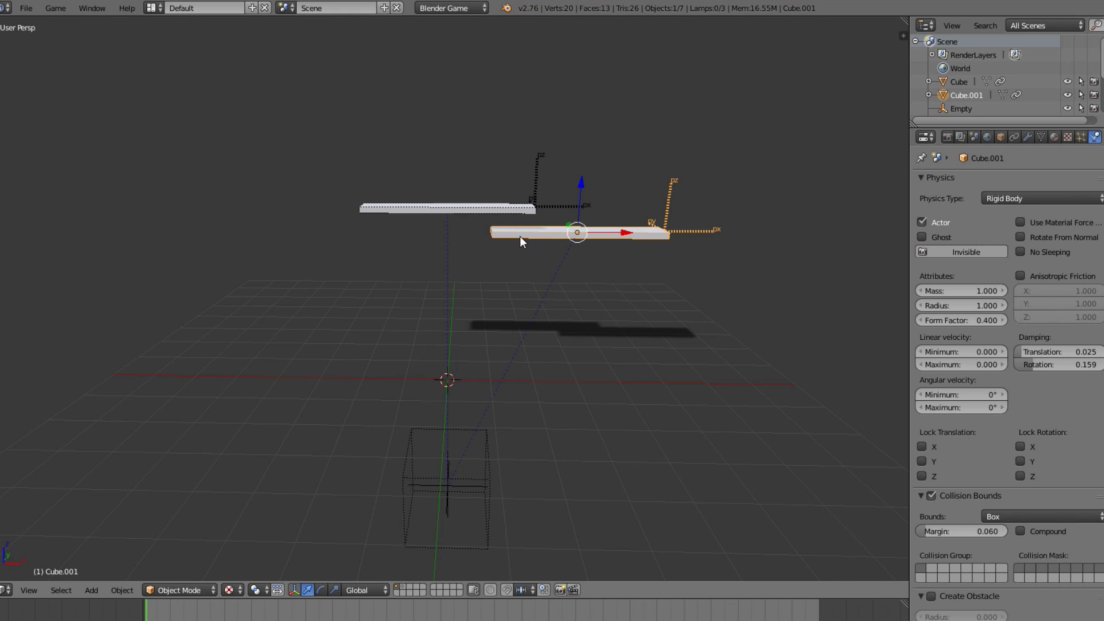
- Add a second Rigid Body Joint to the left board, targeting Empty with its pivot displayed
{"action": "right_click", "coordinate": [470, 193]}
{"action": "right_click", "coordinate": [475, 204]}
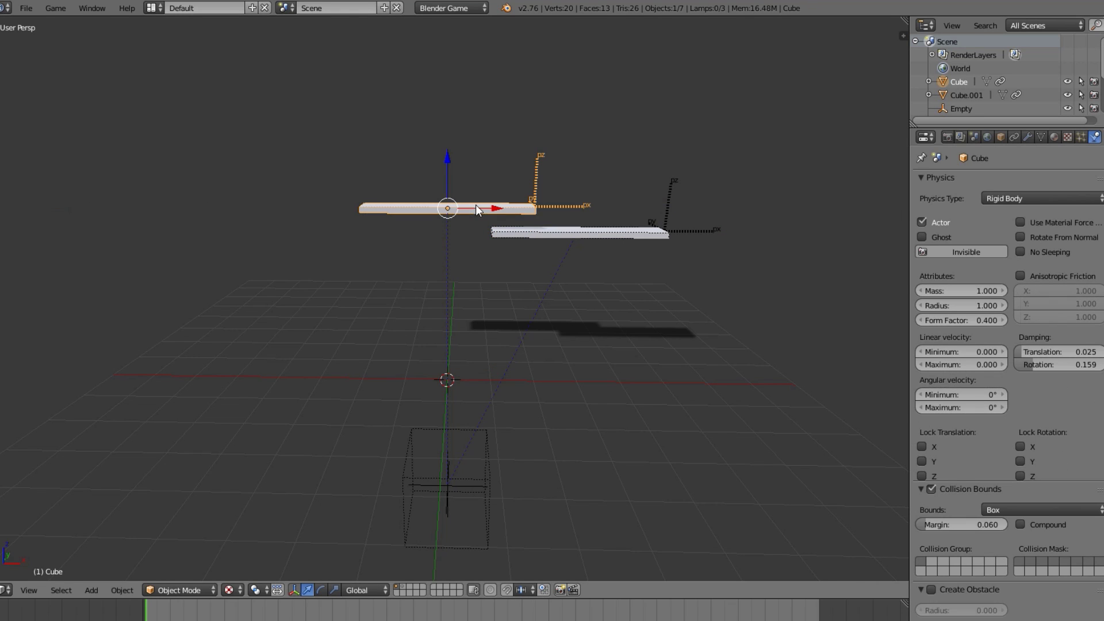
{"action": "left_click", "coordinate": [1014, 137]}
{"action": "left_click", "coordinate": [1045, 181]}
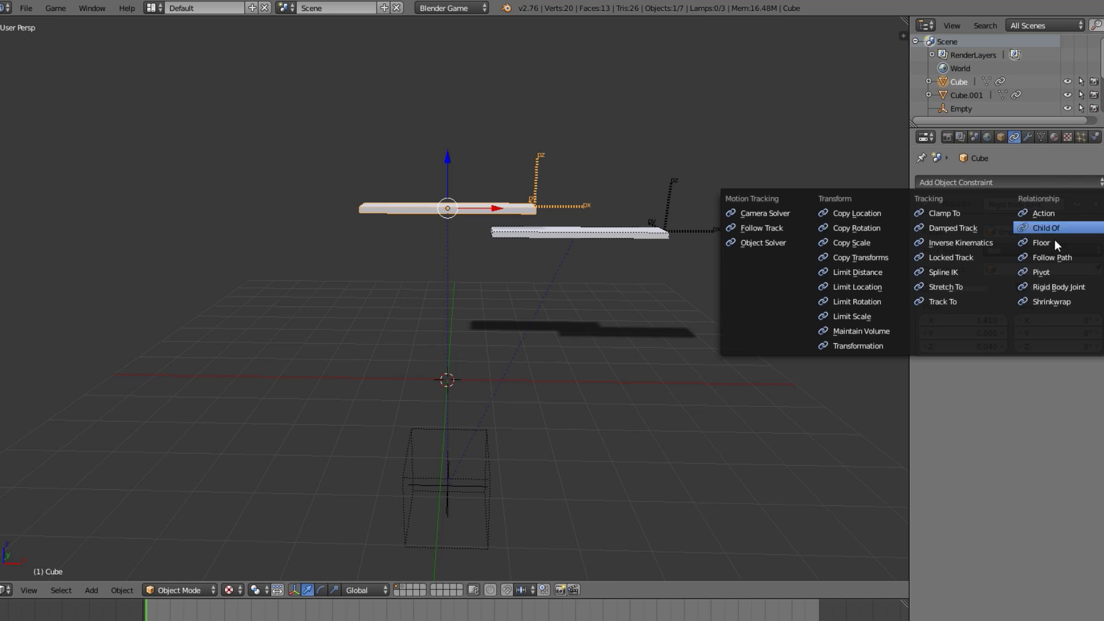
{"action": "left_click", "coordinate": [1063, 286]}
{"action": "left_click", "coordinate": [1042, 397]}
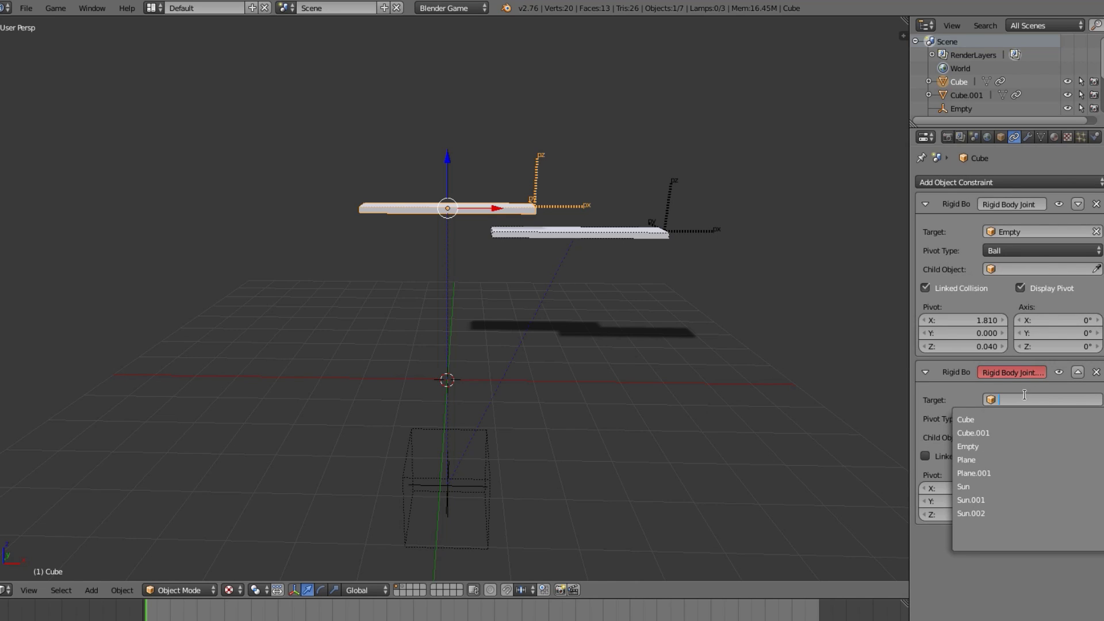
{"action": "left_click", "coordinate": [1001, 446]}
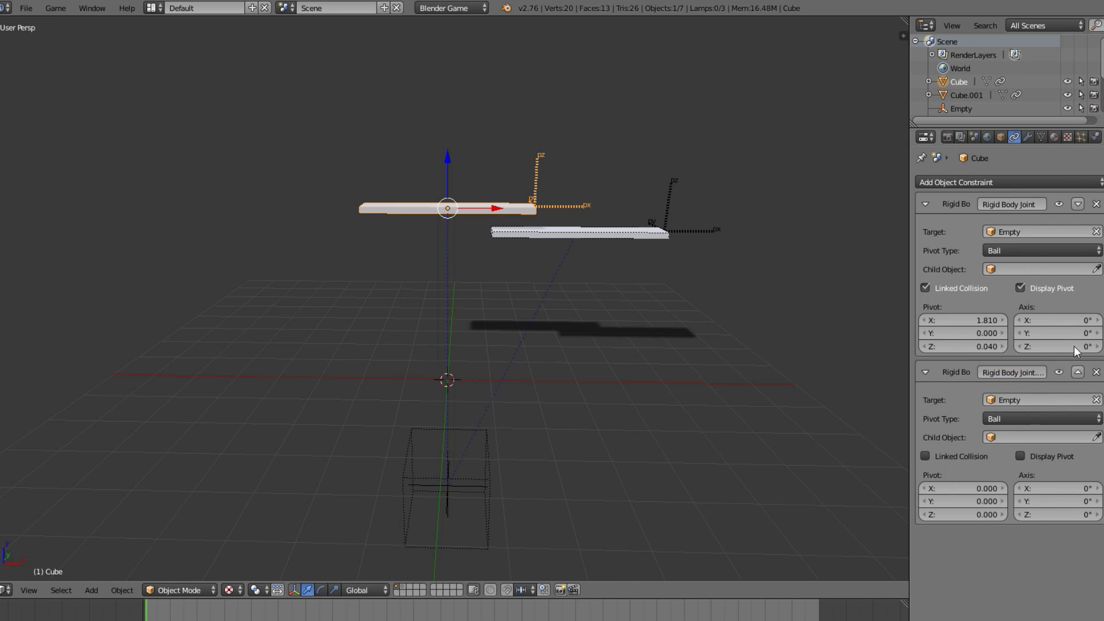
{"action": "left_click", "coordinate": [1041, 457]}
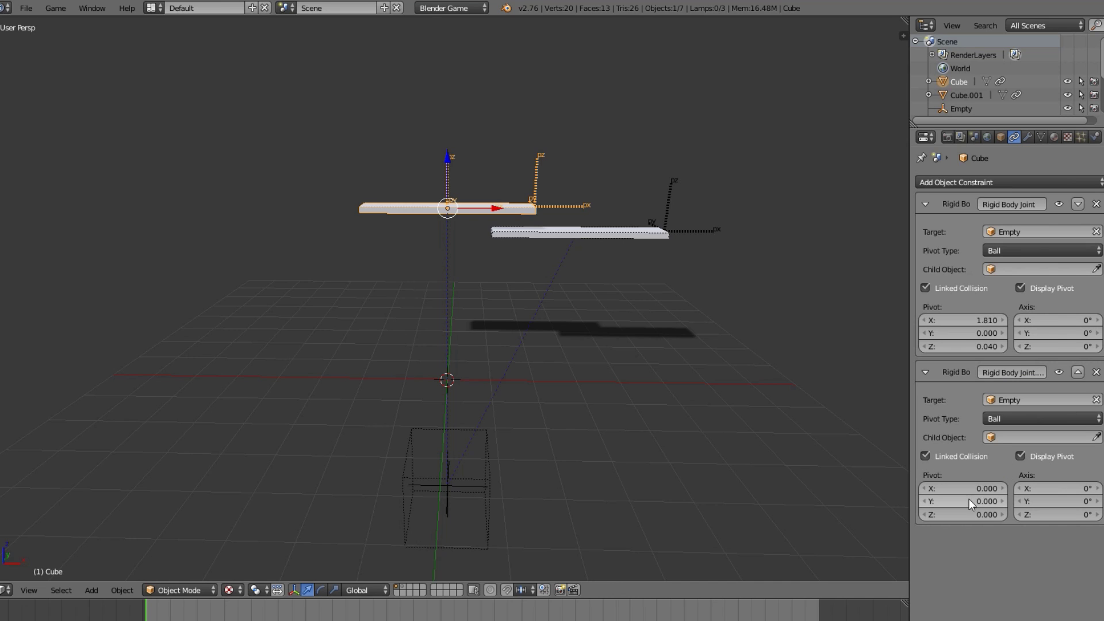
- Place the second pivot at X -1.330, Y -0.310 and test the swinging boards
{"action": "middle_click_drag", "start_coordinate": [491, 266], "coordinate": [869, 411]}
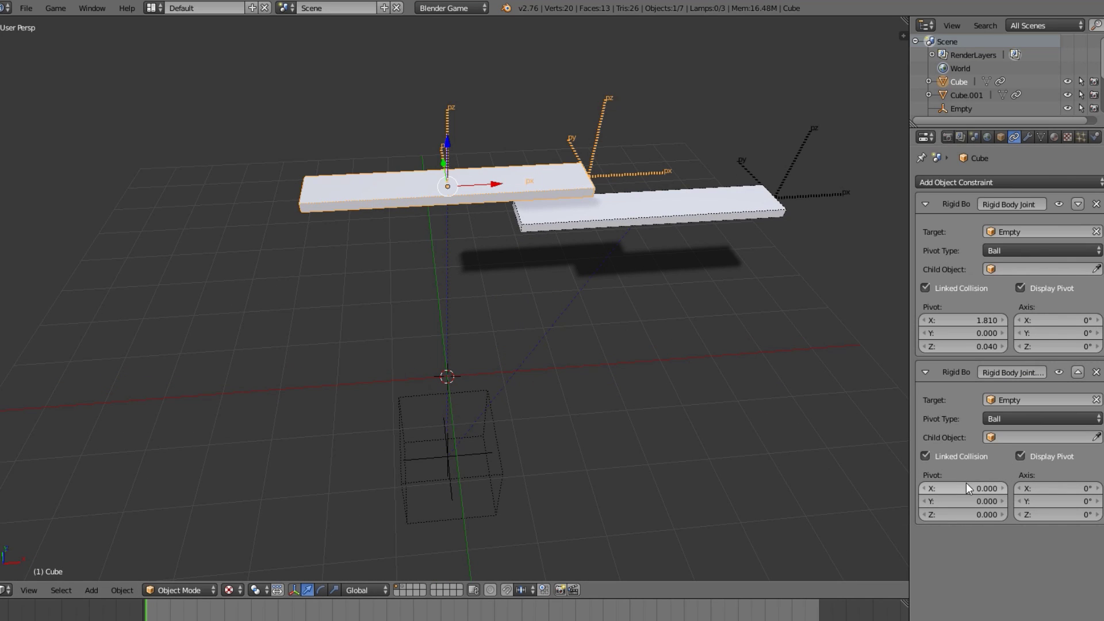
{"action": "left_click_drag", "start_coordinate": [966, 488], "coordinate": [926, 488]}
{"action": "left_click_drag", "start_coordinate": [990, 516], "coordinate": [956, 500]}
{"action": "middle_click_drag", "start_coordinate": [437, 362], "coordinate": [497, 371]}
{"action": "key", "text": "p"}
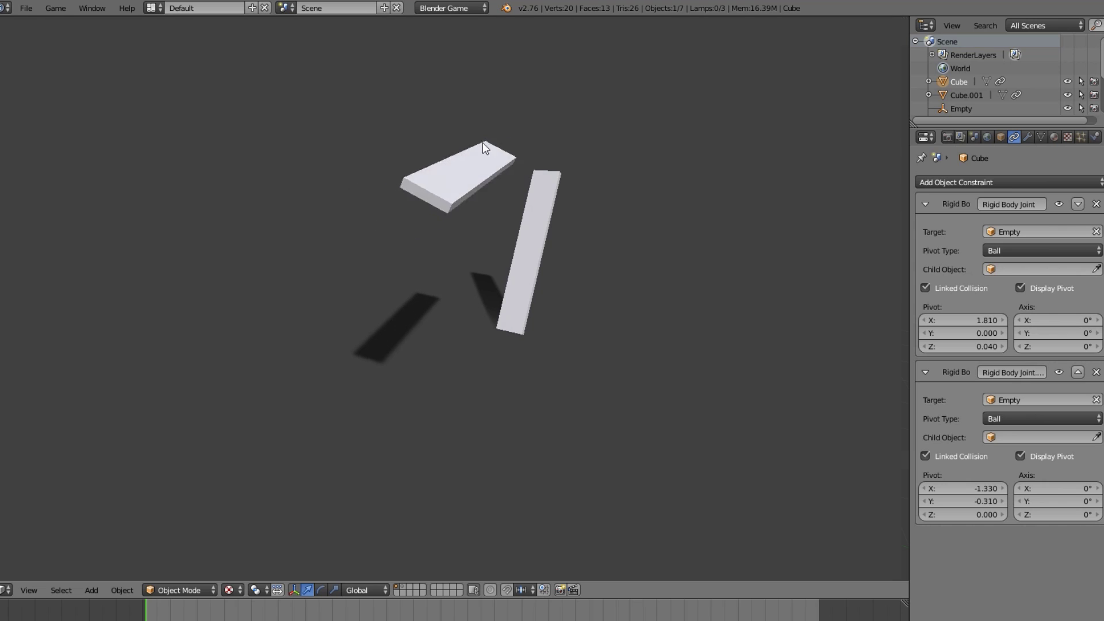
{"action": "key", "text": "Escape"}
{"action": "key", "text": "p"}
{"action": "key", "text": "Escape"}
- Review the second joint's pivot type choices, then select both boards
{"action": "middle_click_drag", "start_coordinate": [533, 252], "coordinate": [627, 284]}
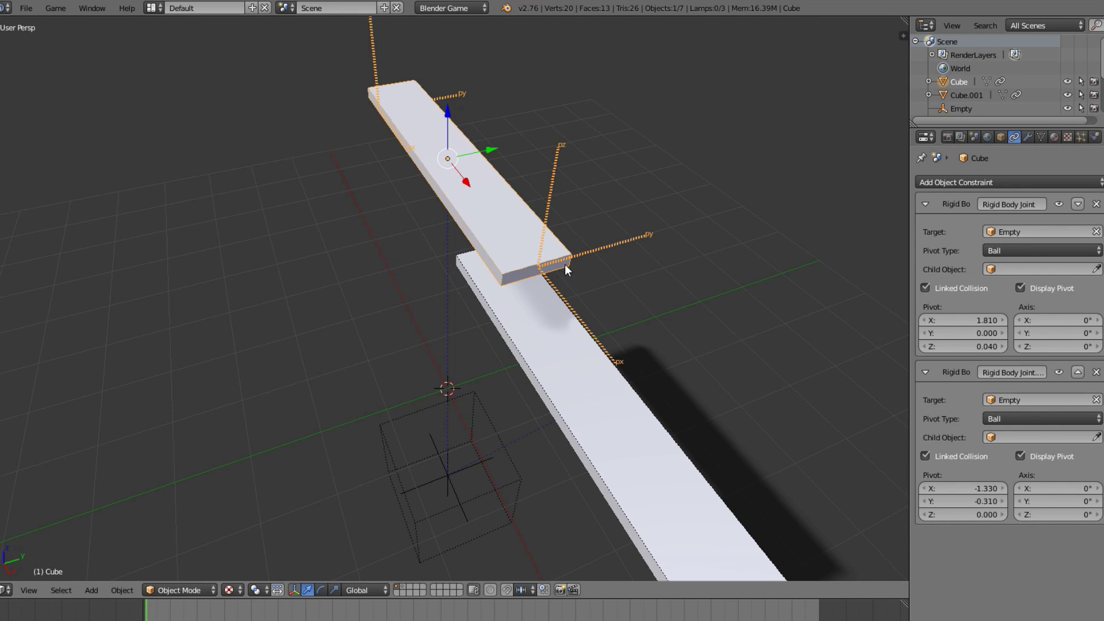
{"action": "left_click", "coordinate": [1008, 419]}
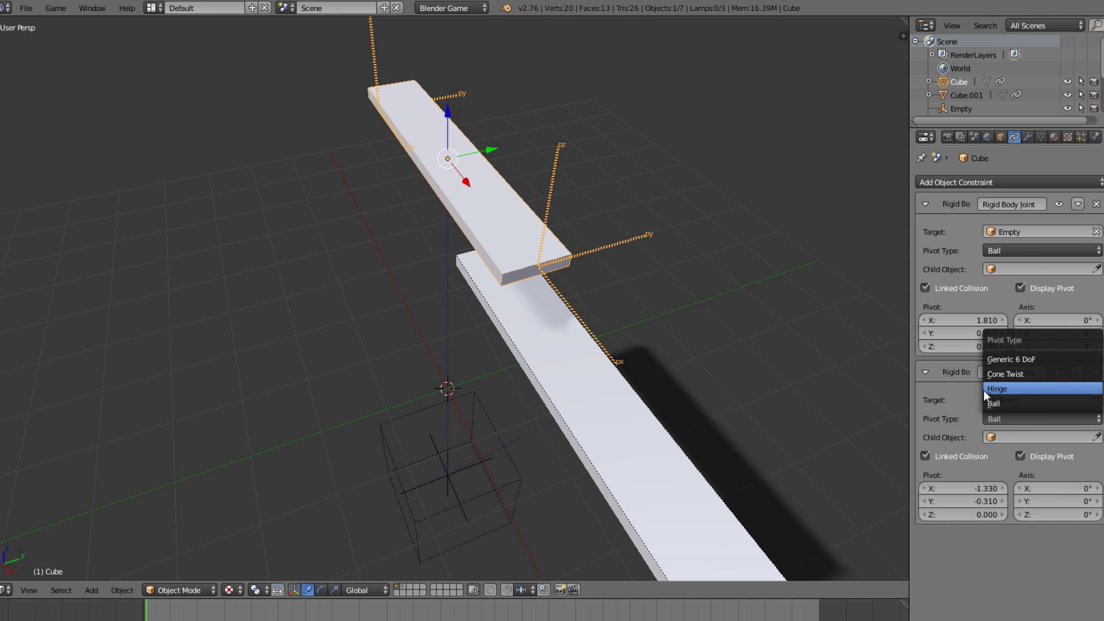
{"action": "scroll", "coordinate": [191, 378], "scroll_direction": "down", "scroll_amount": 4}
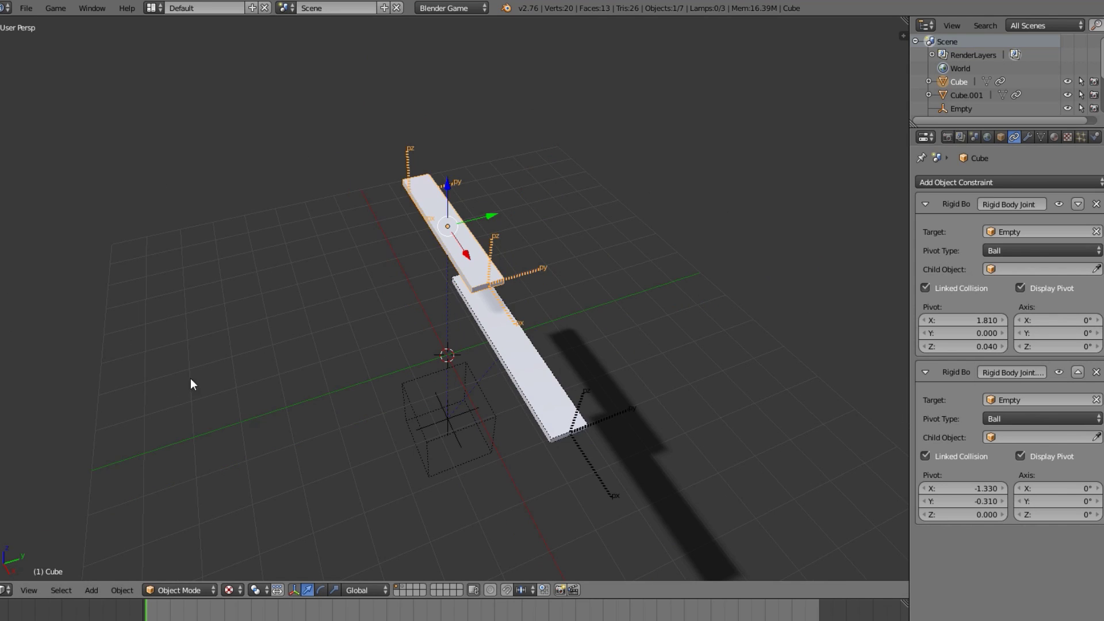
{"action": "middle_click_drag", "start_coordinate": [191, 378], "coordinate": [544, 301]}
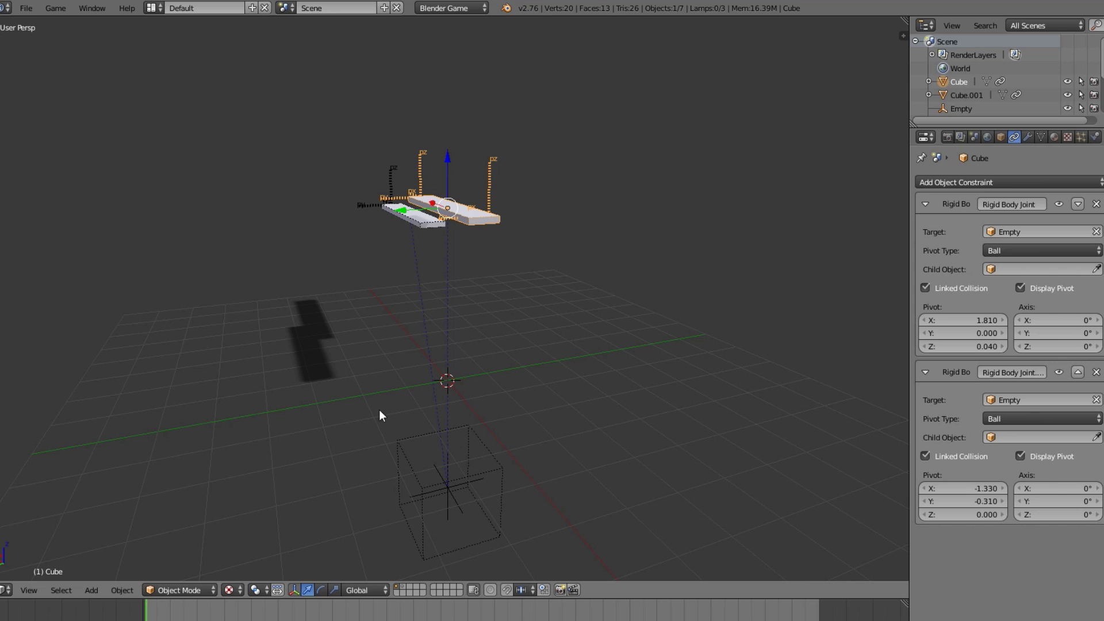
{"action": "middle_click_drag", "start_coordinate": [379, 409], "coordinate": [490, 368]}
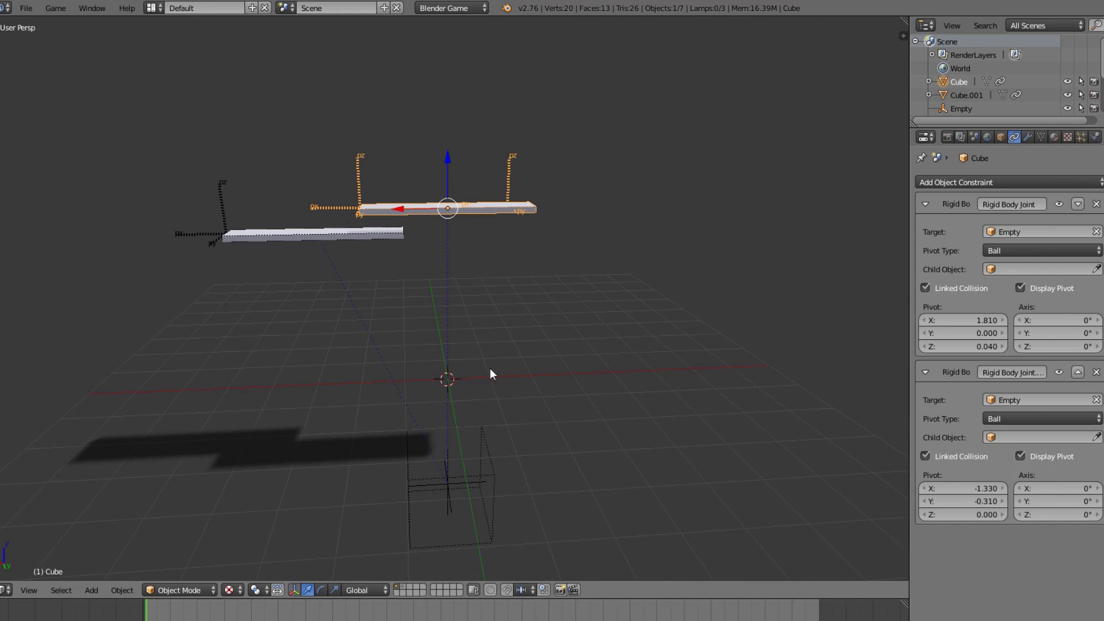
{"action": "right_click", "coordinate": [388, 233], "text": "shift"}
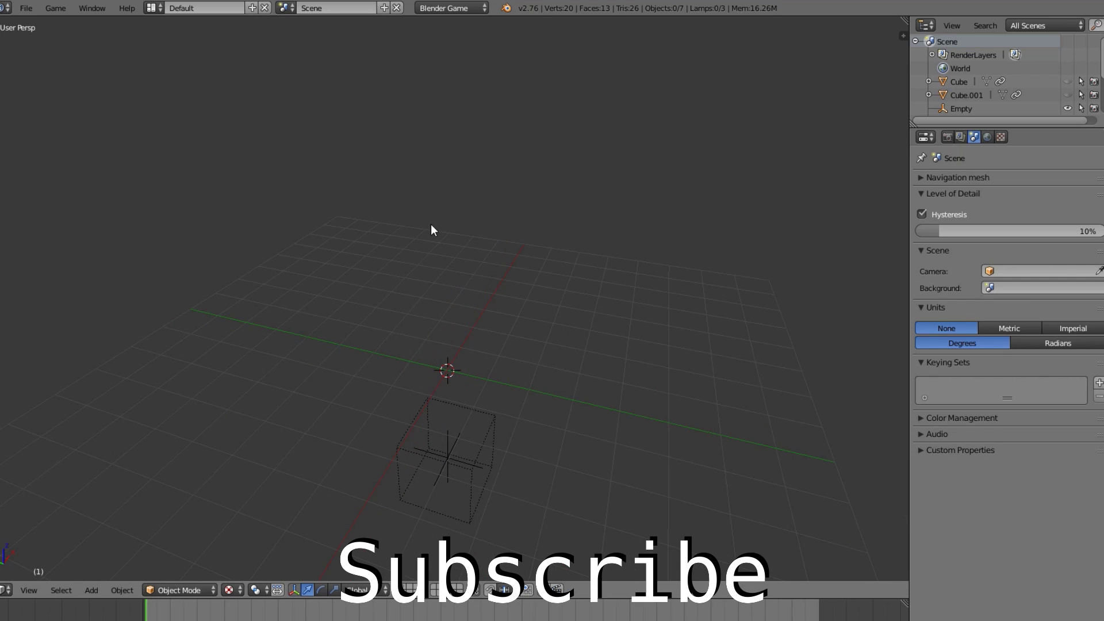
- Add a plane, raise it above the Empty along Z, and subdivide its mesh
{"action": "key", "text": "shift+a"}
{"action": "mouse_move", "coordinate": [426, 123]}
{"action": "left_click", "coordinate": [485, 123]}
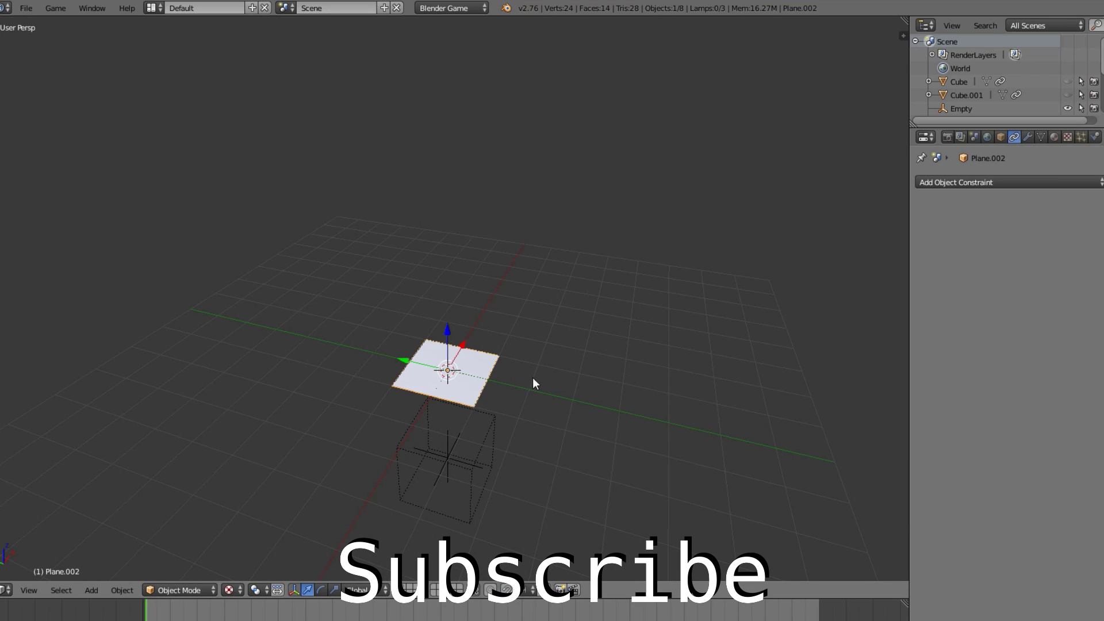
{"action": "key", "text": "g"}
{"action": "key", "text": "z"}
{"action": "left_click", "coordinate": [543, 221]}
{"action": "key", "text": "Tab"}
{"action": "key", "text": "w"}
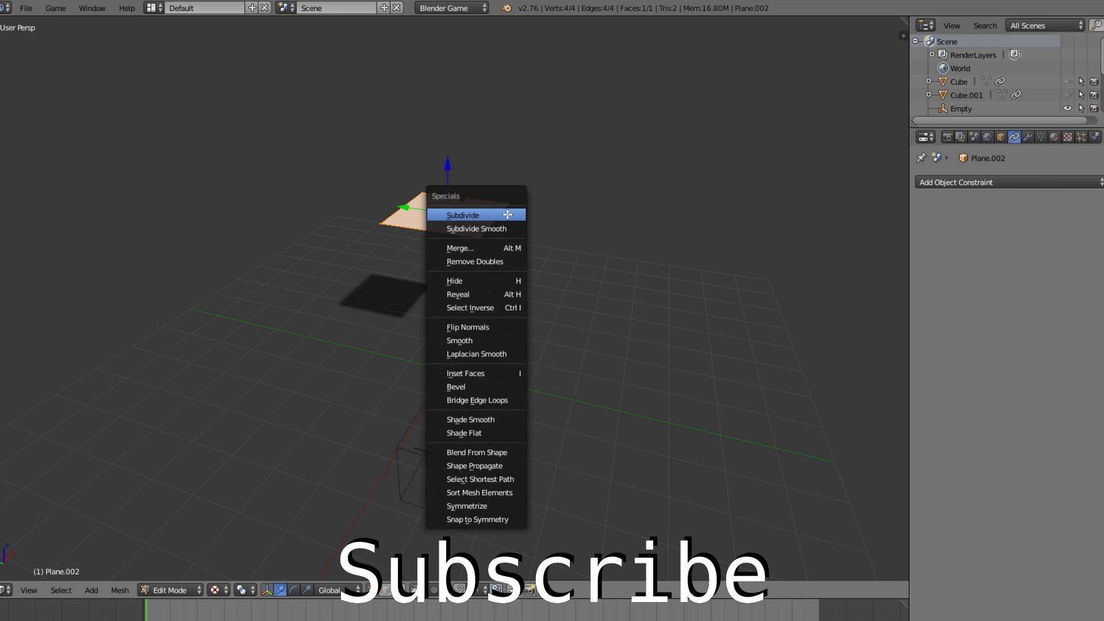
{"action": "left_click", "coordinate": [507, 214]}
{"action": "key", "text": "Tab"}
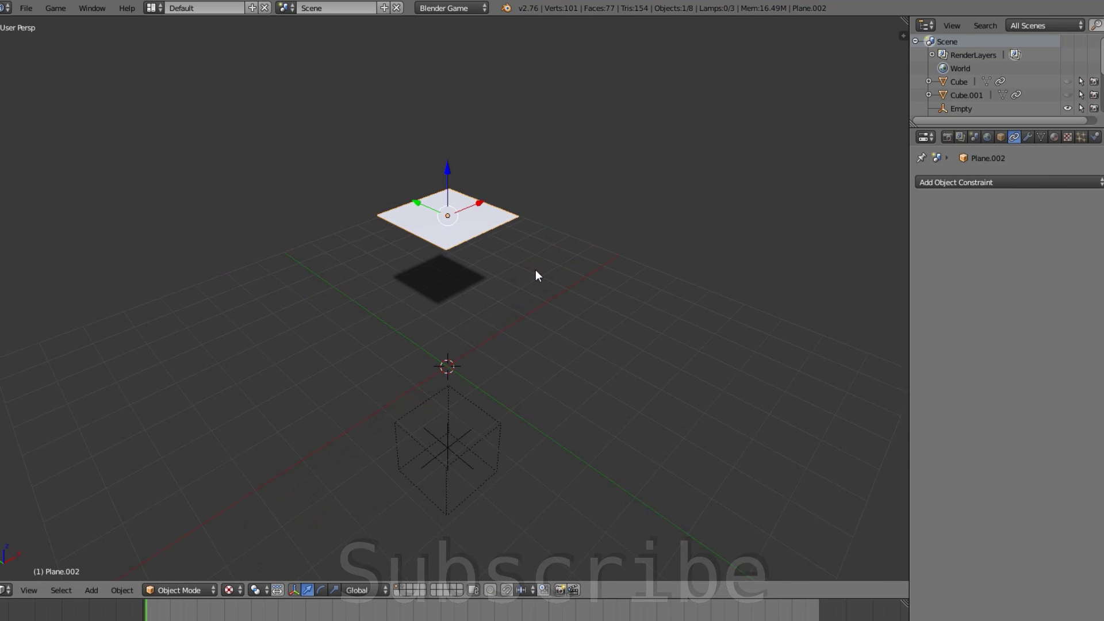
{"action": "key", "text": "KP_Decimal"}
{"action": "scroll", "coordinate": [774, 296], "scroll_direction": "down", "scroll_amount": 4}
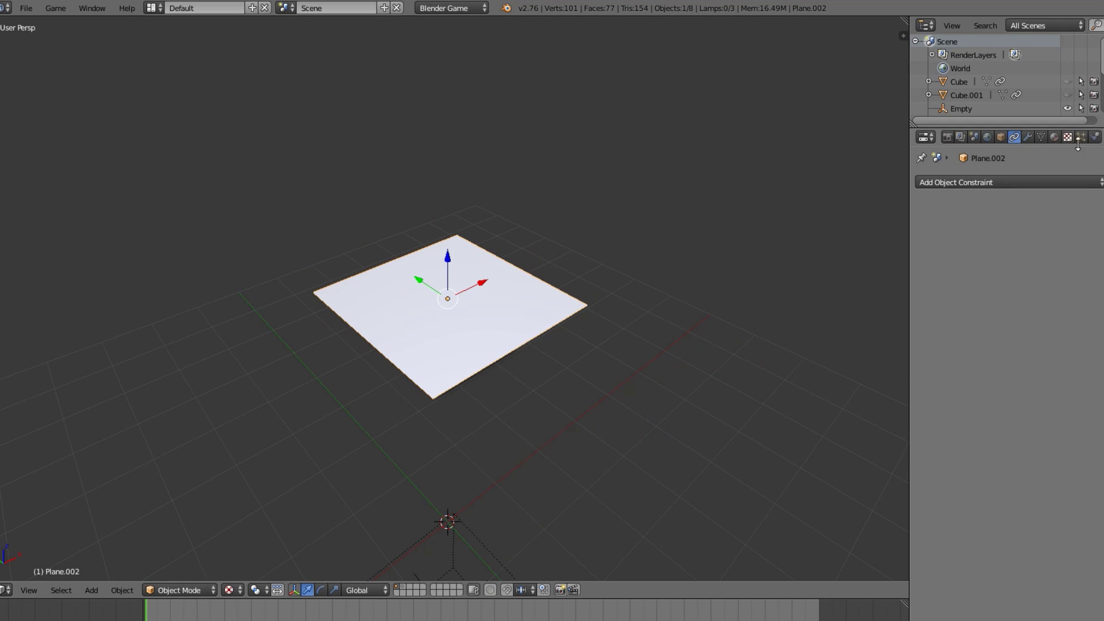
- Set the new plane's Physics Type to Soft Body
{"action": "left_click", "coordinate": [1095, 137]}
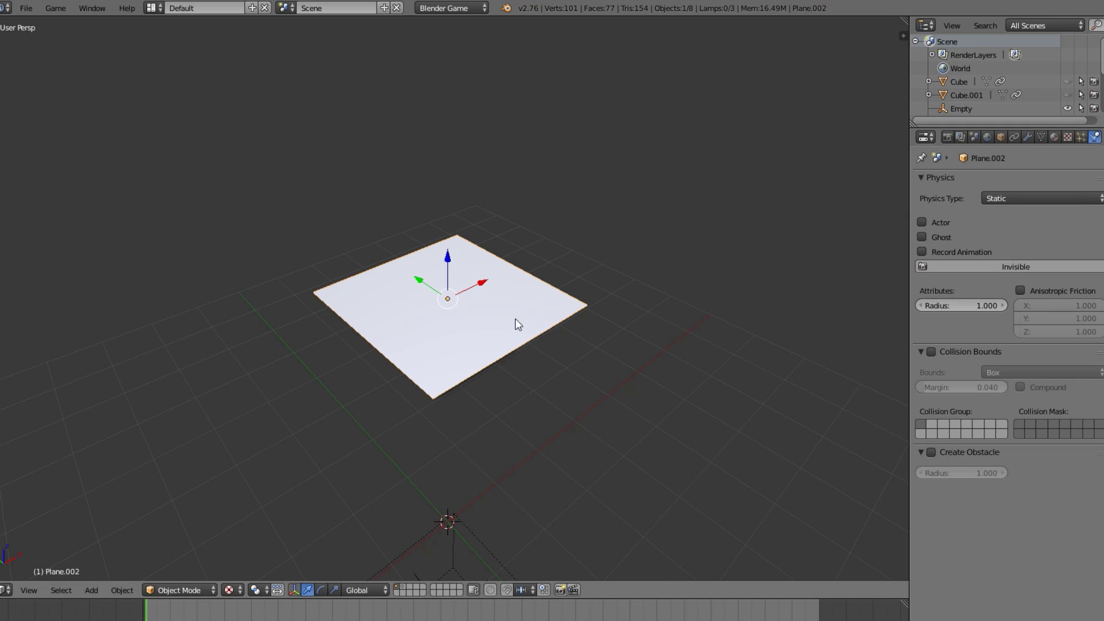
{"action": "left_click", "coordinate": [1008, 199]}
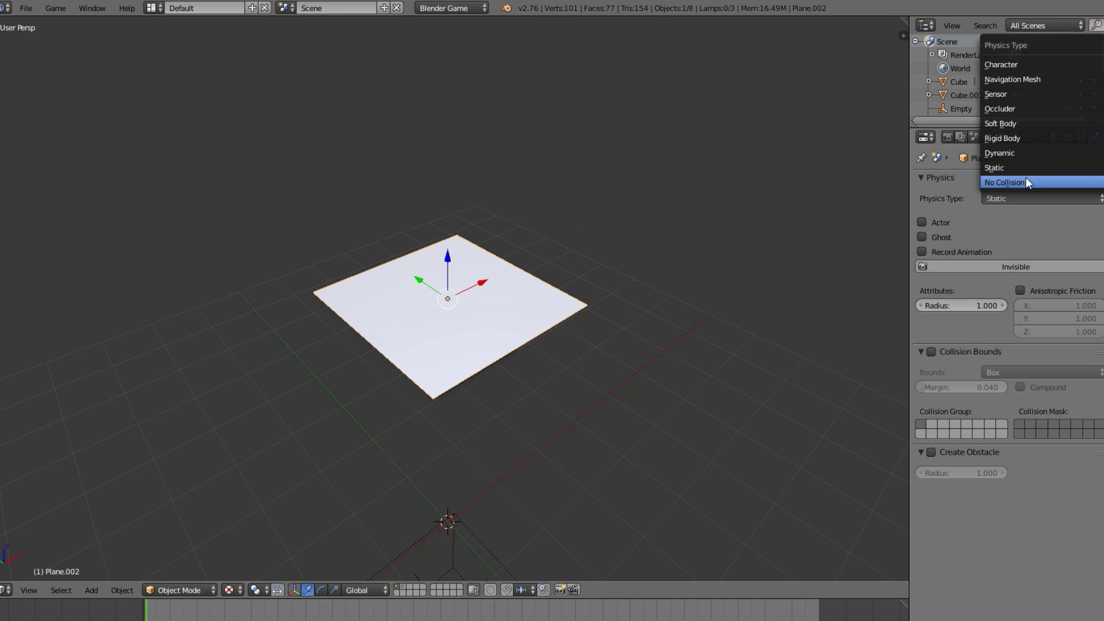
{"action": "left_click", "coordinate": [1038, 123]}
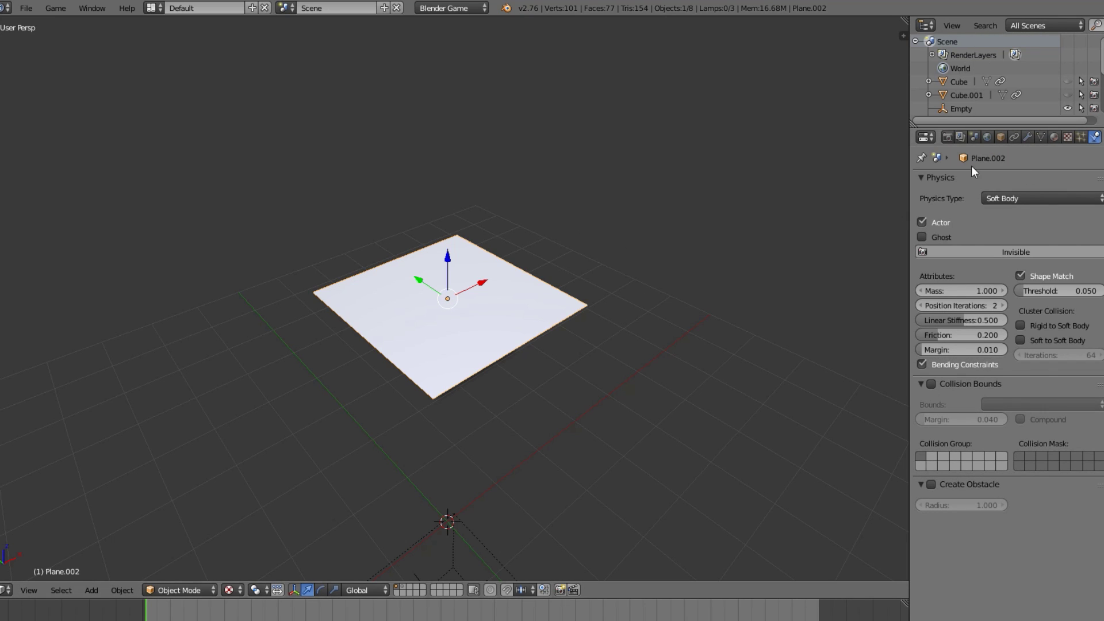
{"action": "left_click", "coordinate": [1014, 137]}
- Add a Rigid Body Joint to the Empty with Linked Collision, Display Pivot and Pivot Y 0.930
{"action": "left_click", "coordinate": [1061, 182]}
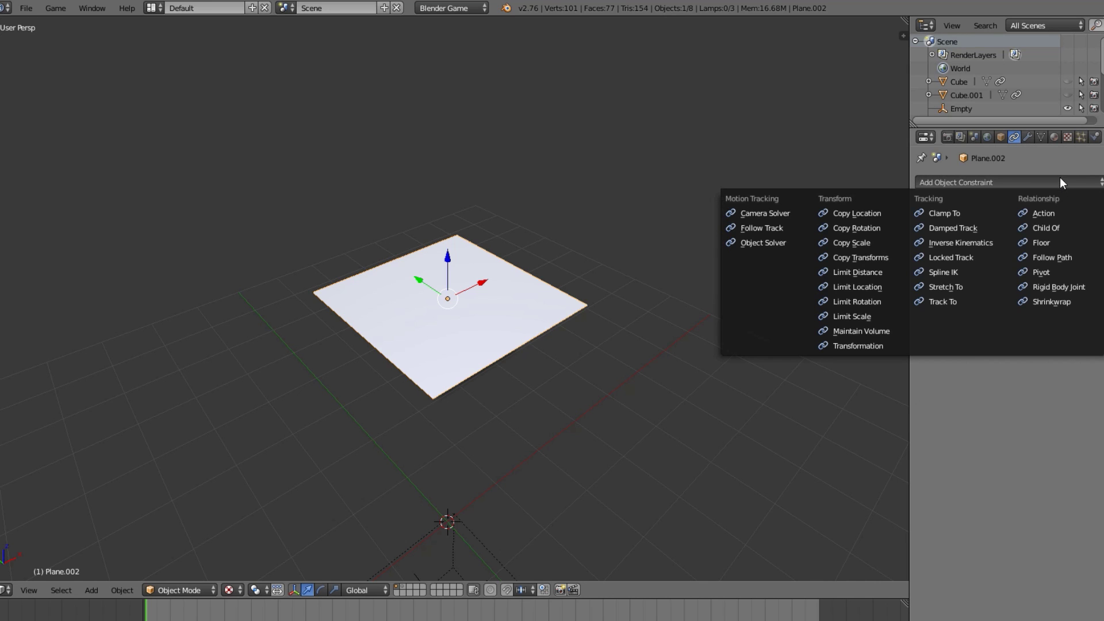
{"action": "left_click", "coordinate": [1052, 287]}
{"action": "middle_click_drag", "start_coordinate": [633, 345], "coordinate": [433, 343]}
{"action": "left_click", "coordinate": [1034, 230]}
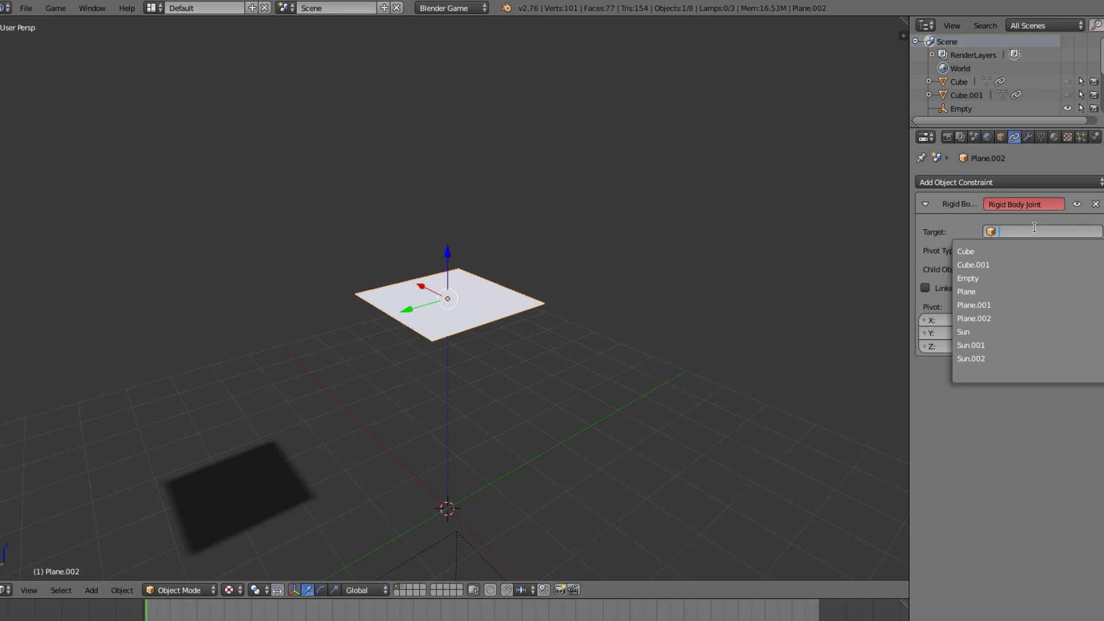
{"action": "left_click", "coordinate": [1016, 279]}
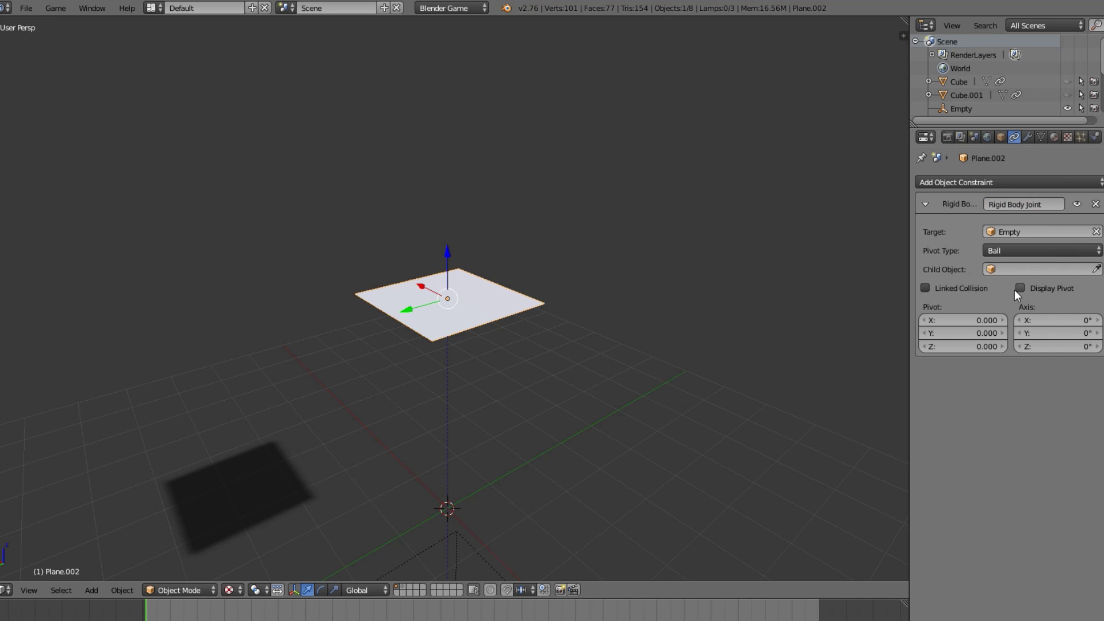
{"action": "left_click", "coordinate": [1016, 289]}
{"action": "left_click", "coordinate": [924, 285]}
{"action": "left_click_drag", "start_coordinate": [954, 333], "coordinate": [1052, 333]}
{"action": "scroll", "coordinate": [419, 325], "scroll_direction": "up", "scroll_amount": 3}
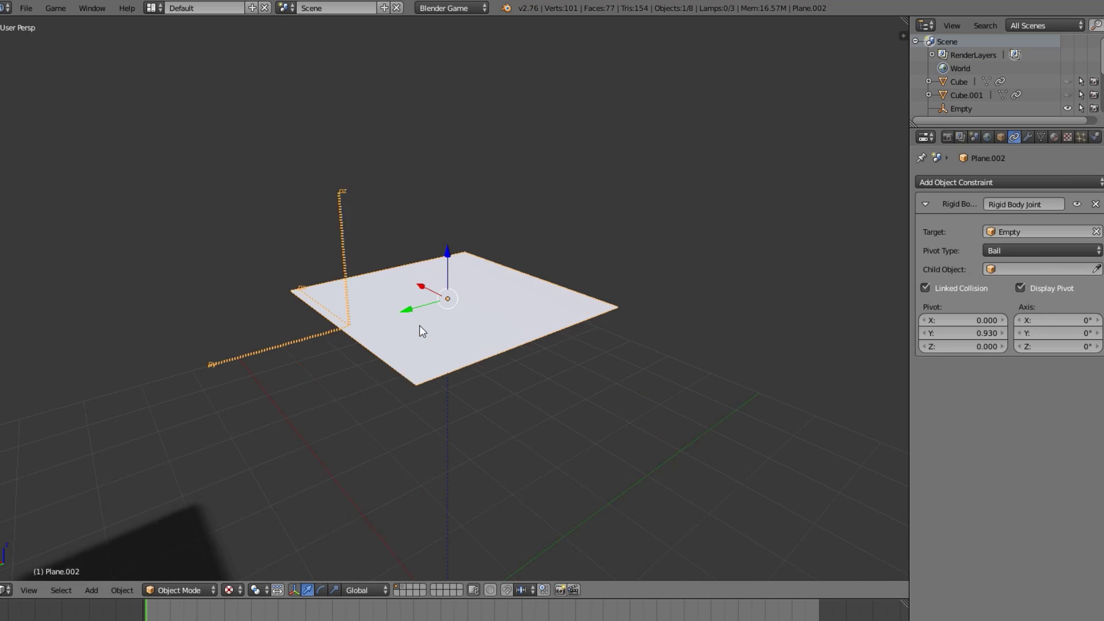
{"action": "scroll", "coordinate": [419, 325], "scroll_direction": "up", "scroll_amount": 1}
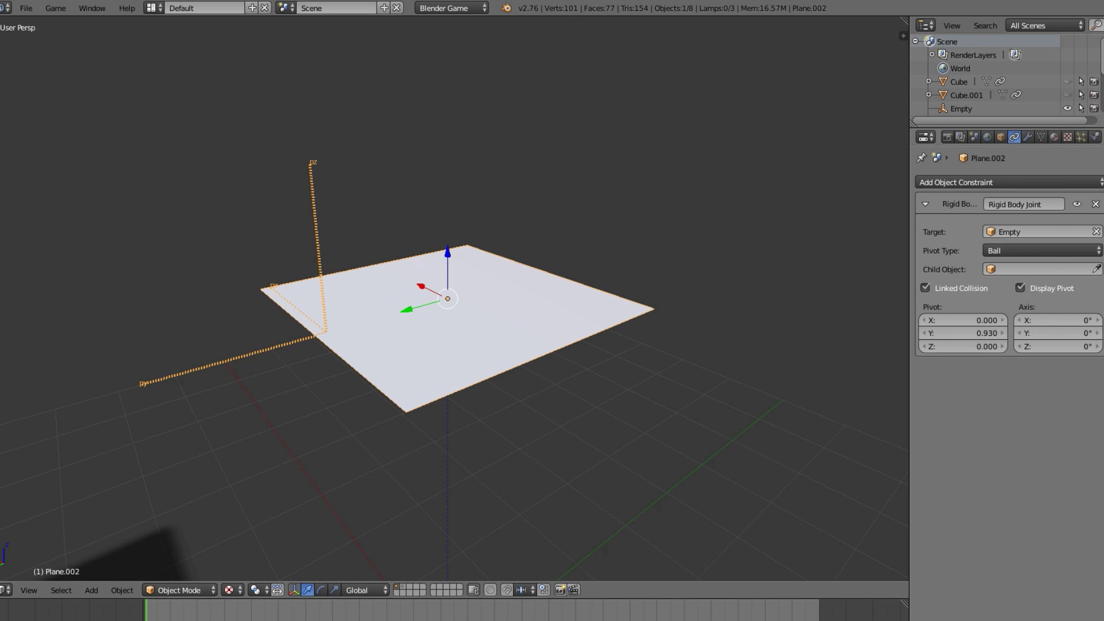
- Turn off Shape Match in the plane's soft body settings and run the game simulation
{"action": "left_click", "coordinate": [1094, 137]}
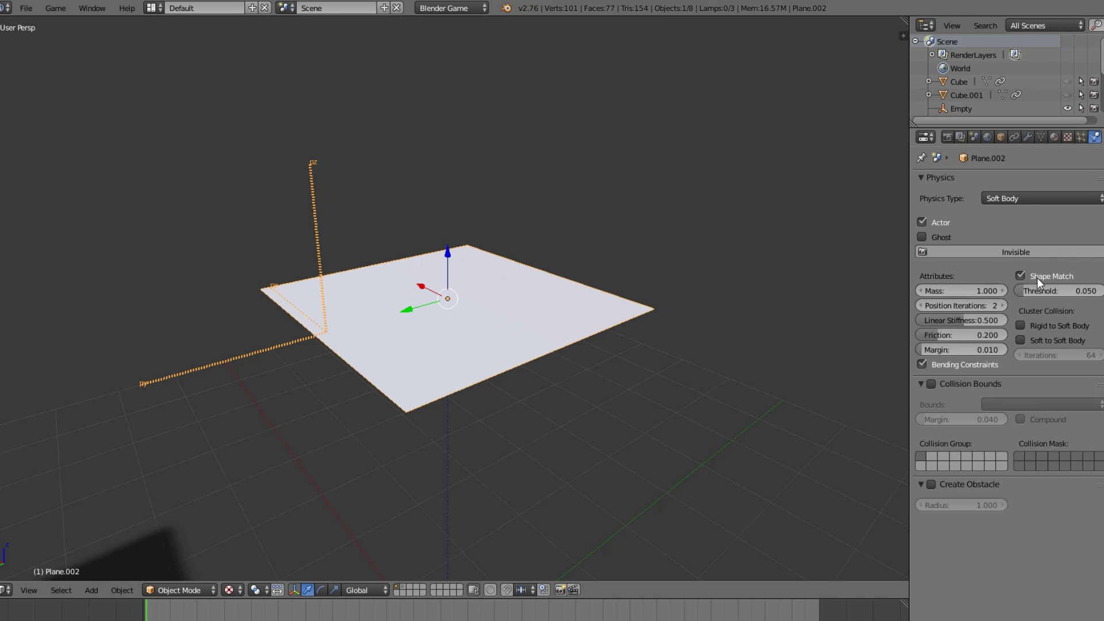
{"action": "left_click", "coordinate": [1017, 275]}
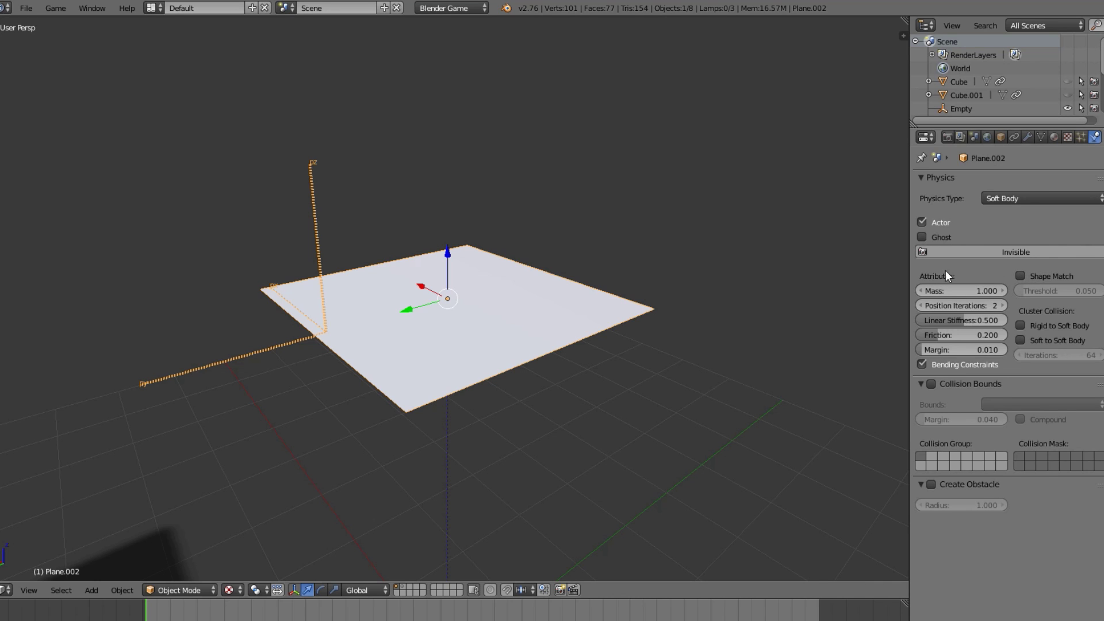
{"action": "key", "text": "p"}
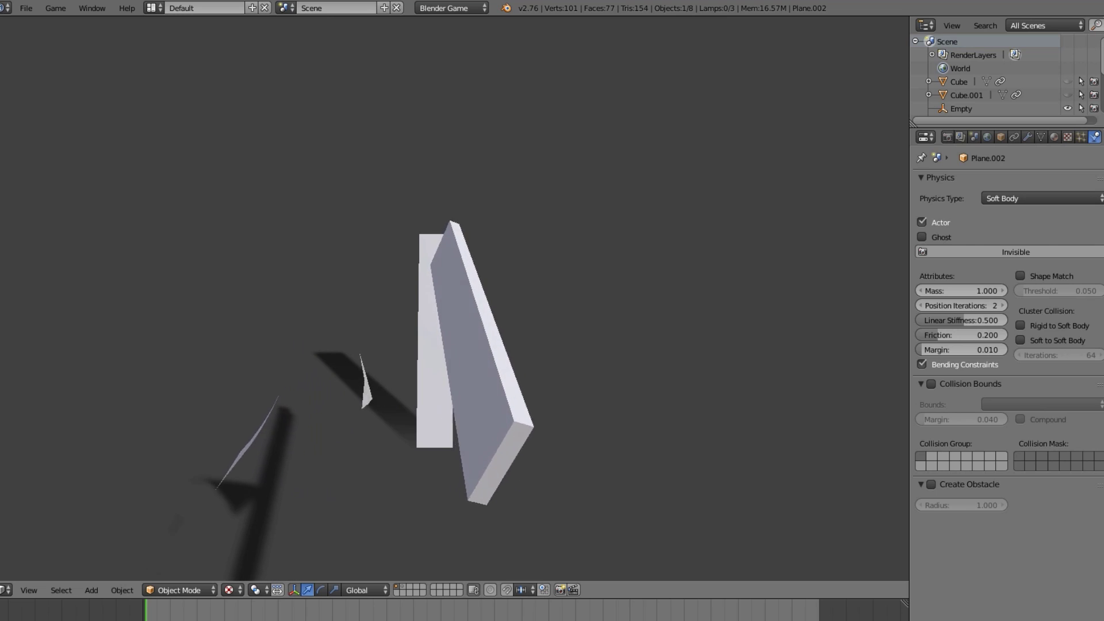
- Stop the game, give Plane.002 new Material.002 with Backface Culling off, and rerun it
{"action": "key", "text": "Escape"}
{"action": "middle_click_drag", "start_coordinate": [404, 374], "coordinate": [452, 318]}
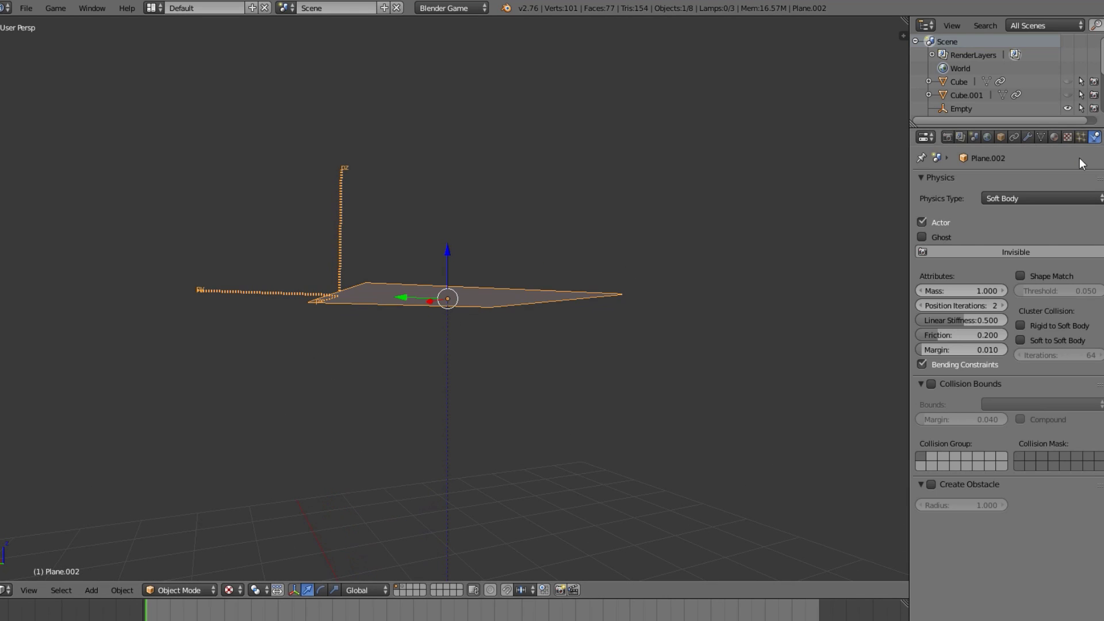
{"action": "left_click", "coordinate": [1054, 136]}
{"action": "left_click", "coordinate": [989, 230]}
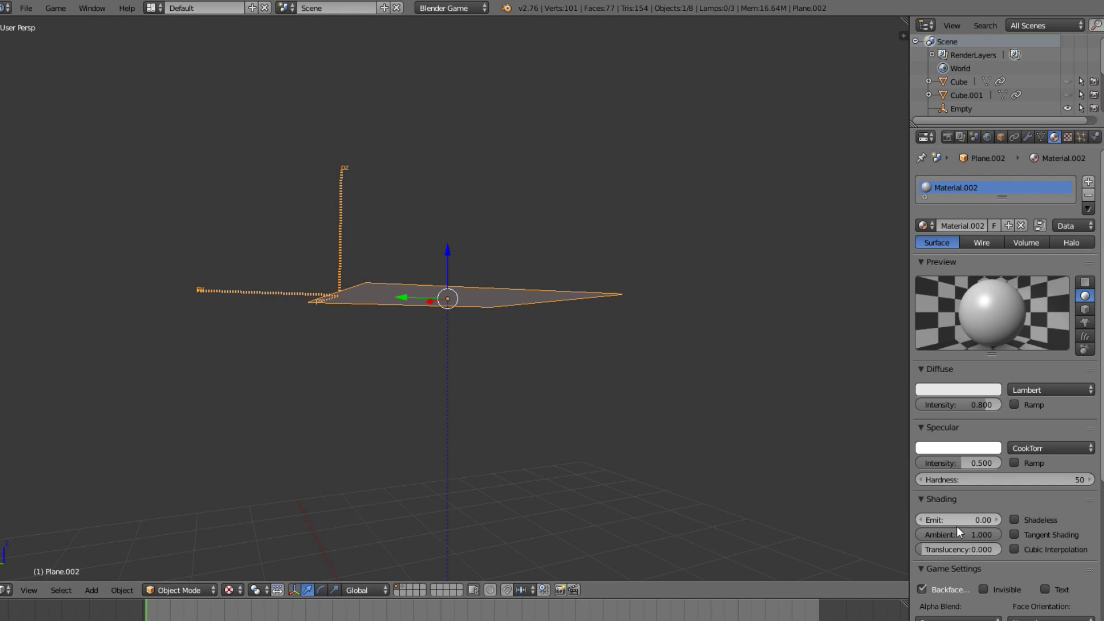
{"action": "left_click", "coordinate": [929, 592]}
{"action": "scroll", "coordinate": [563, 393], "scroll_direction": "down", "scroll_amount": 2}
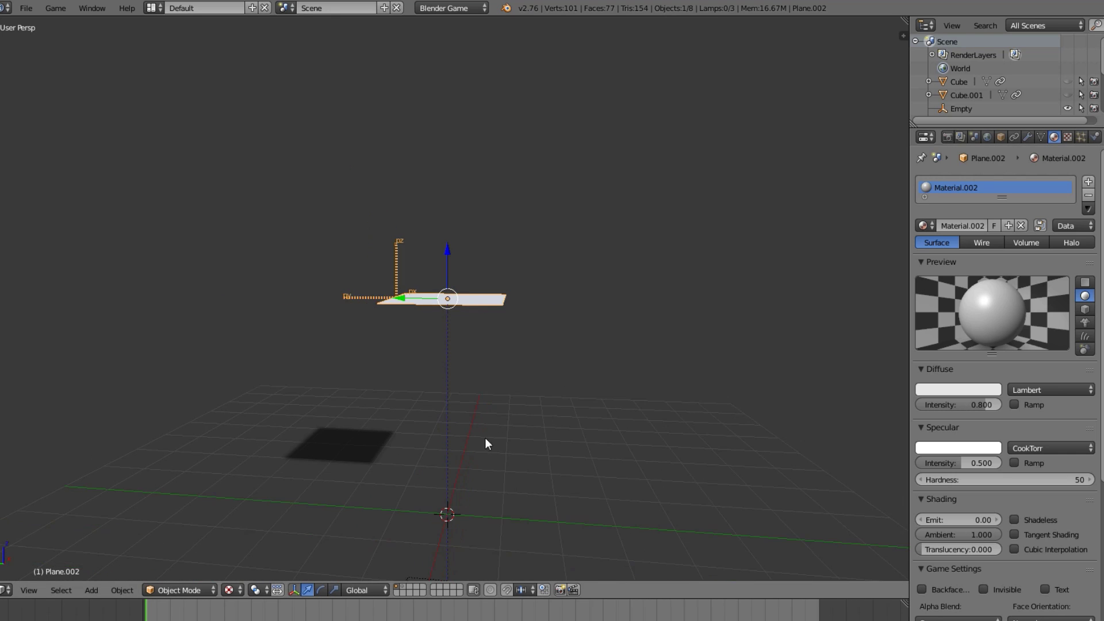
{"action": "key", "text": "p"}
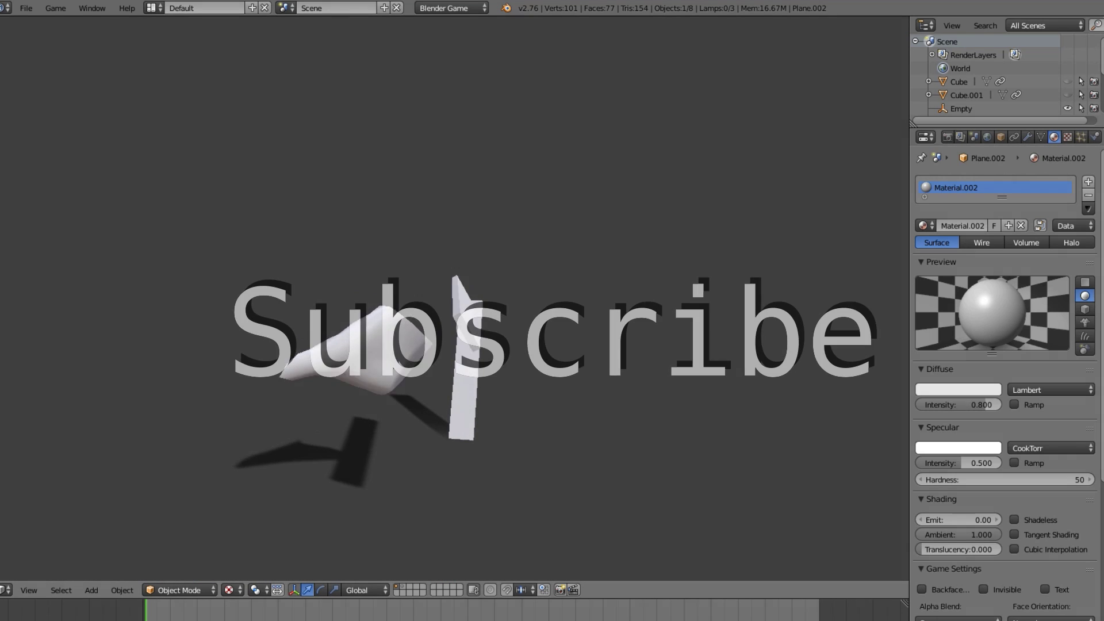